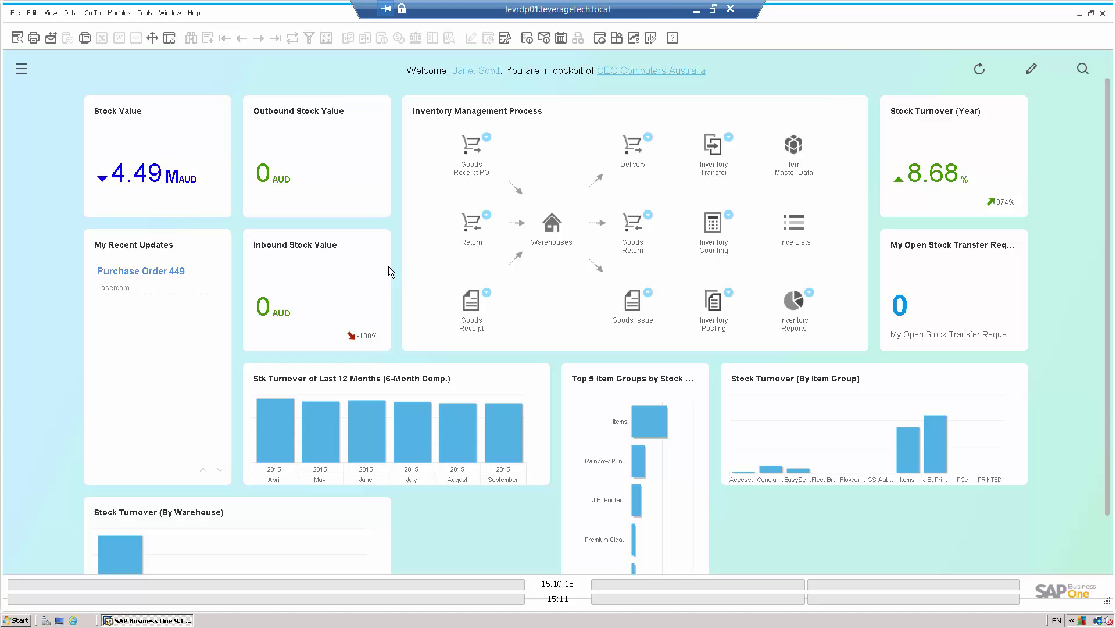
# Start a new purchase order with vendor Acme Associates (V10000)
pyautogui.click(27, 72)
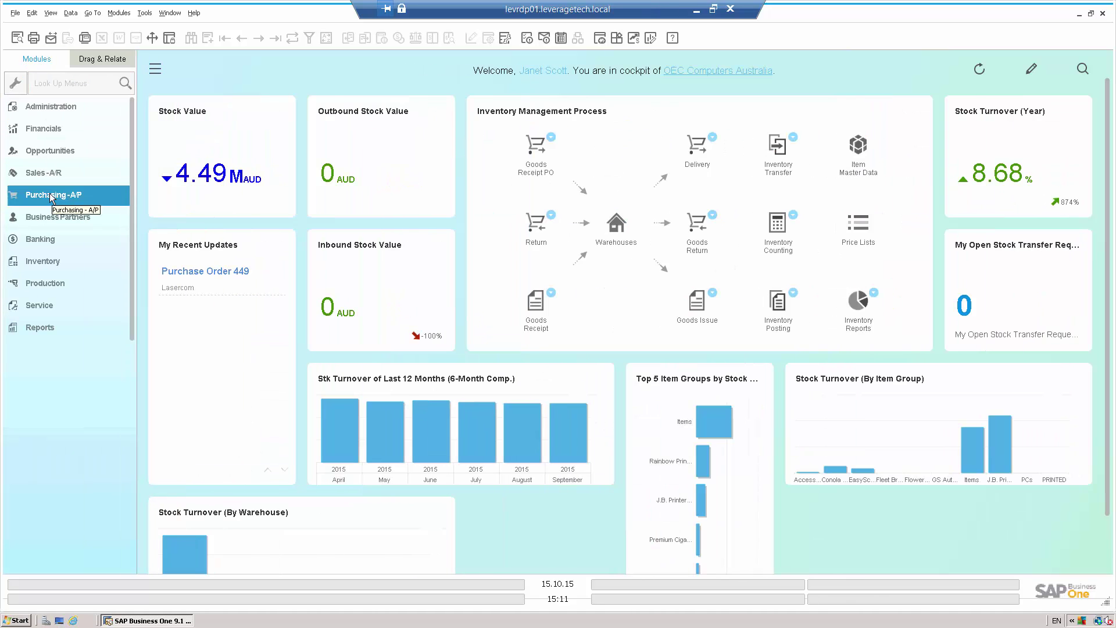
pyautogui.click(52, 196)
pyautogui.click(51, 129)
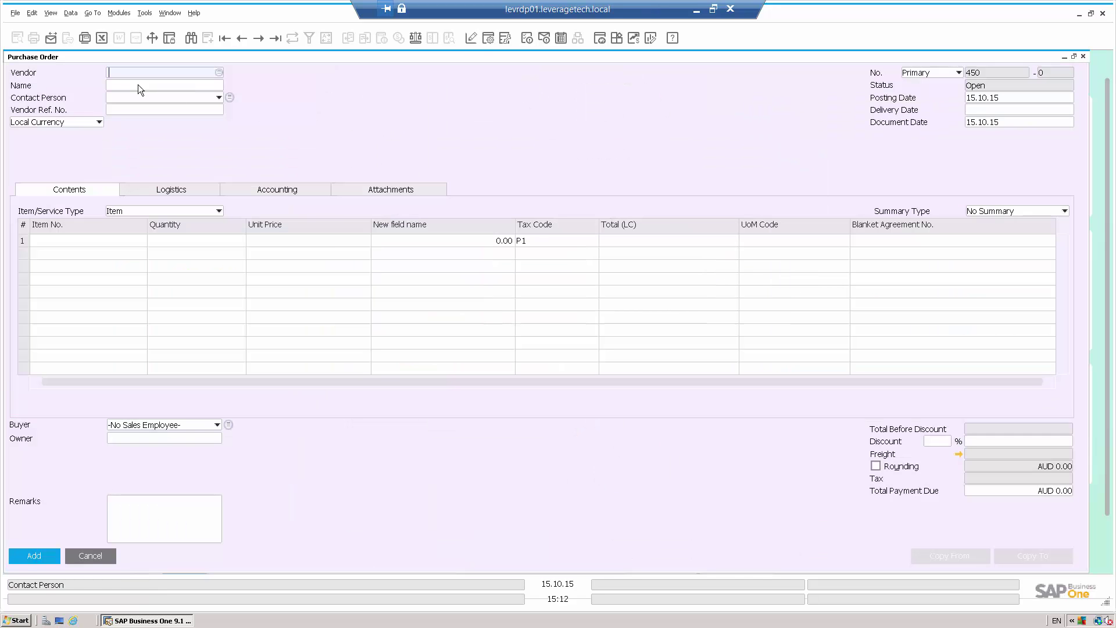
pyautogui.click(131, 83)
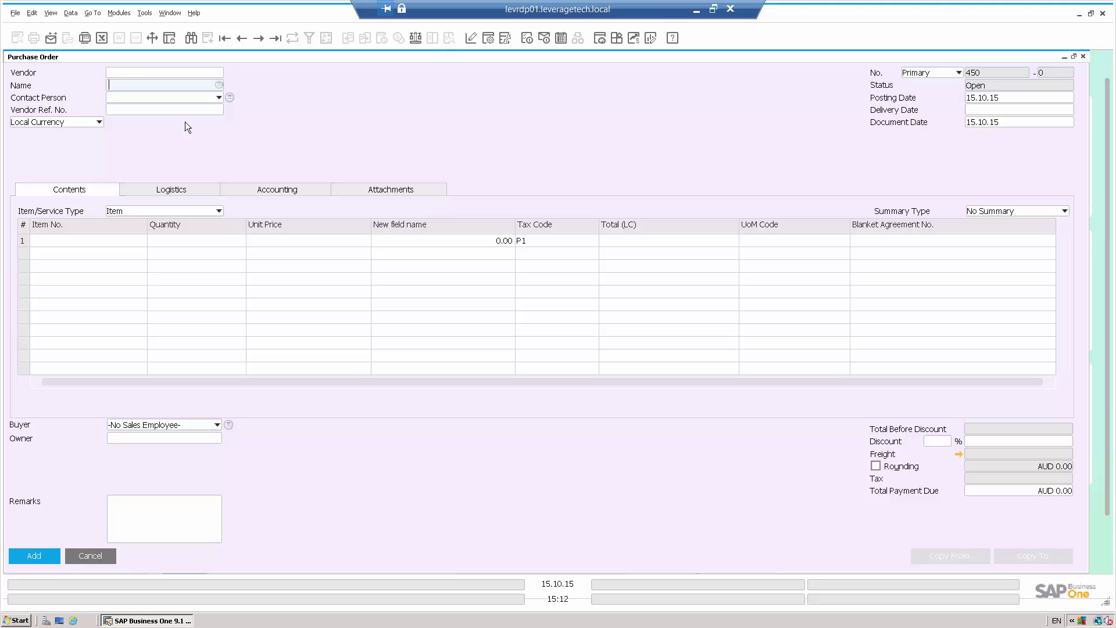
pyautogui.press('Tab')
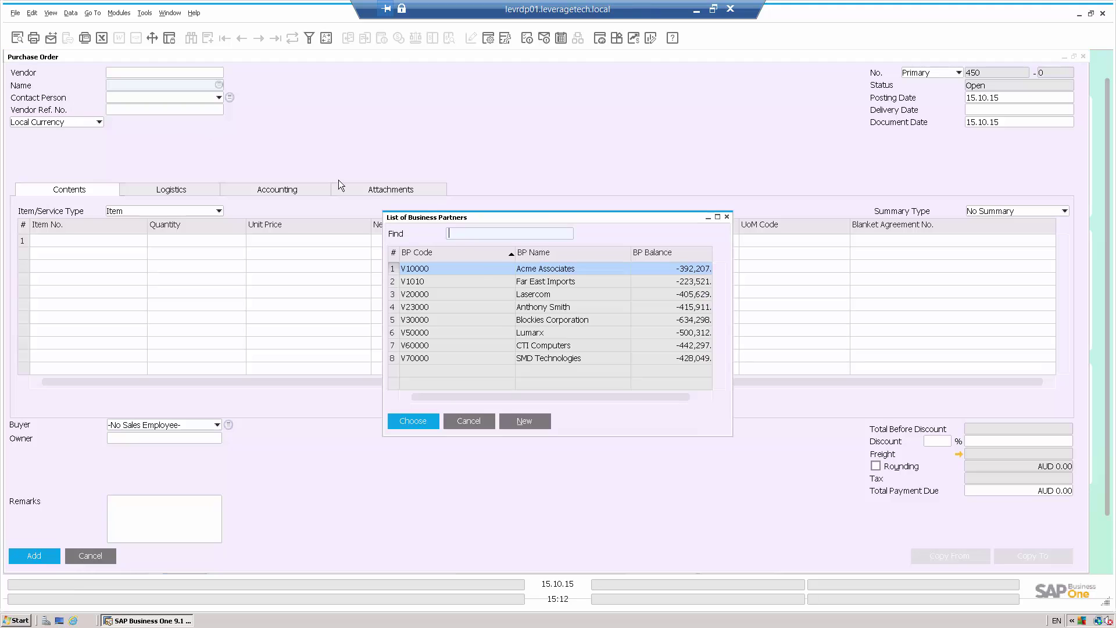
pyautogui.doubleClick(476, 265)
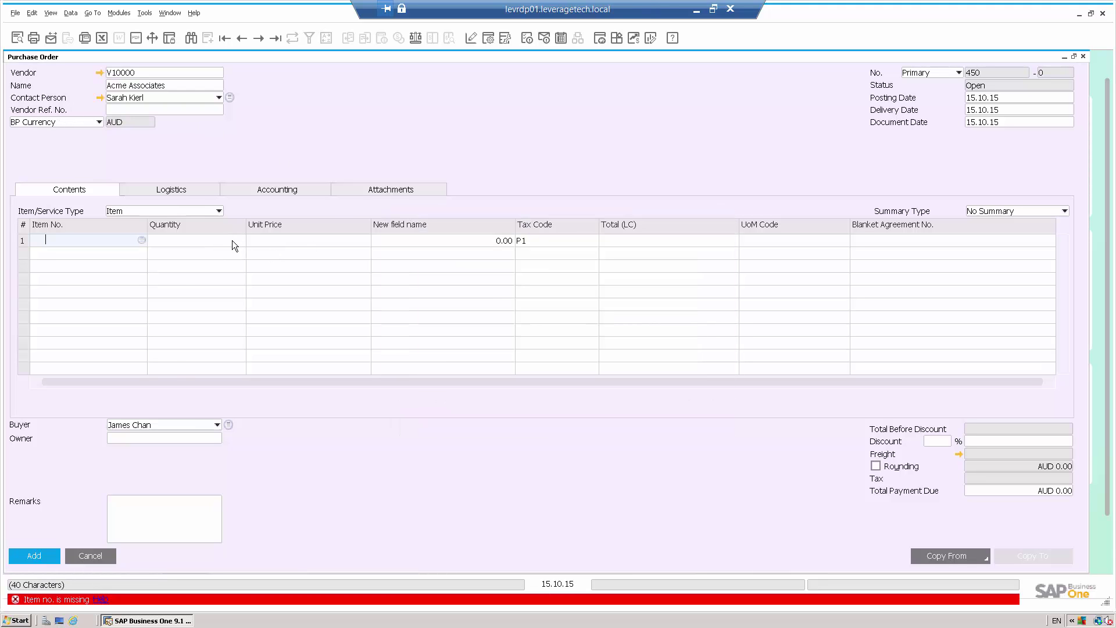
# Add item A00001 with quantity 100 at AUD 250.00, totalling AUD 27,500.00
pyautogui.press('Tab')
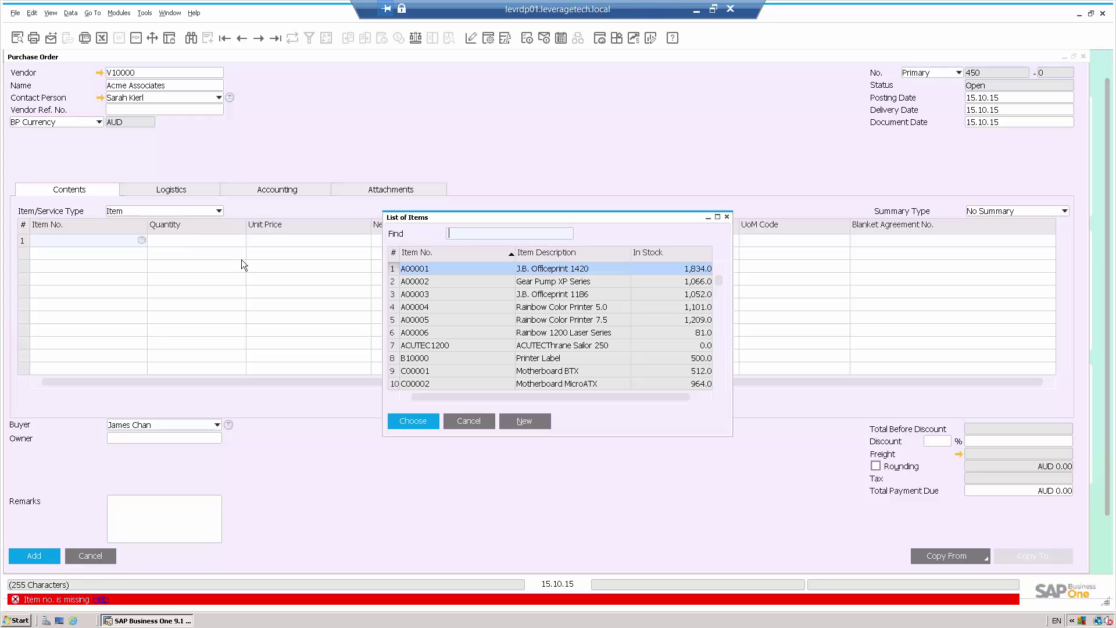
pyautogui.doubleClick(466, 270)
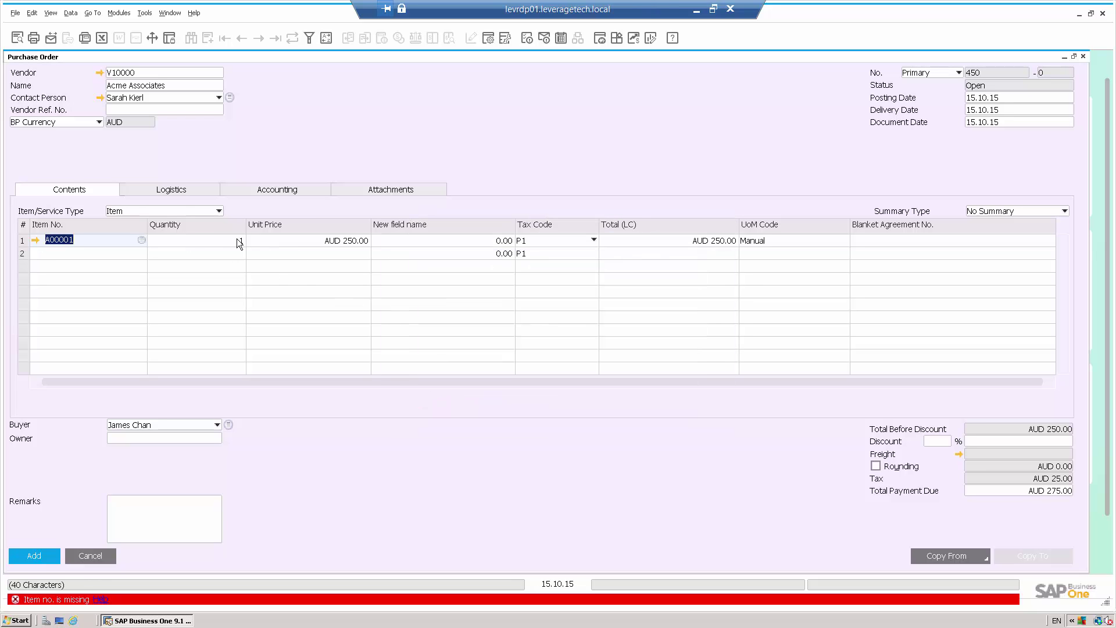
pyautogui.click(213, 240)
pyautogui.write('100')
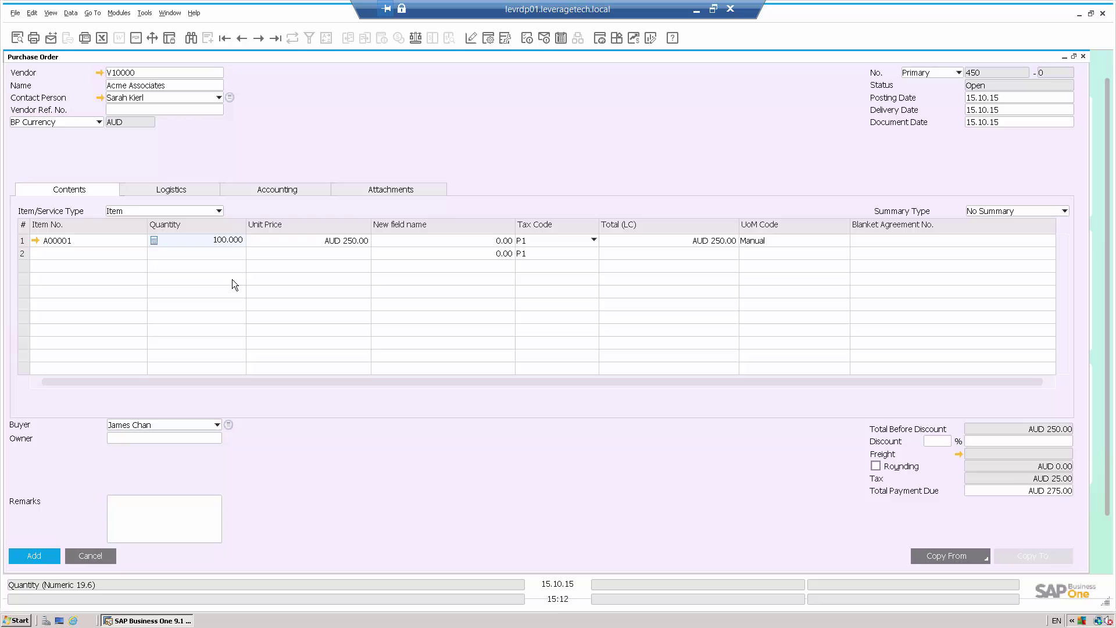
pyautogui.press('Tab')
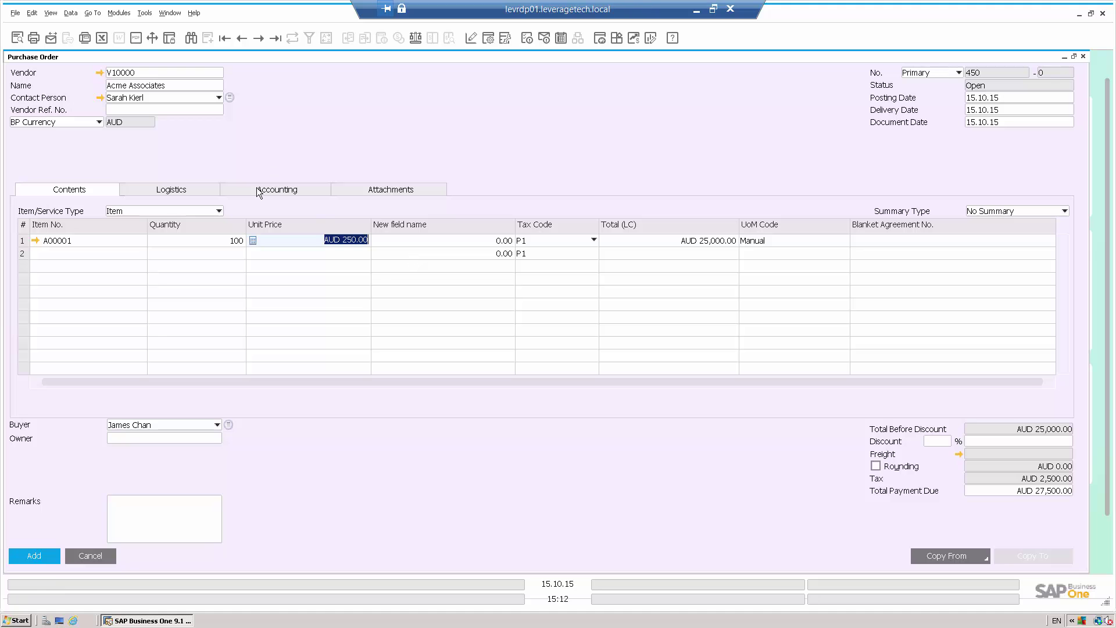
# Add the PO and enter authorizer remark 'Please auth. per dicussion this morning - Smith STreet Project'
pyautogui.click(50, 557)
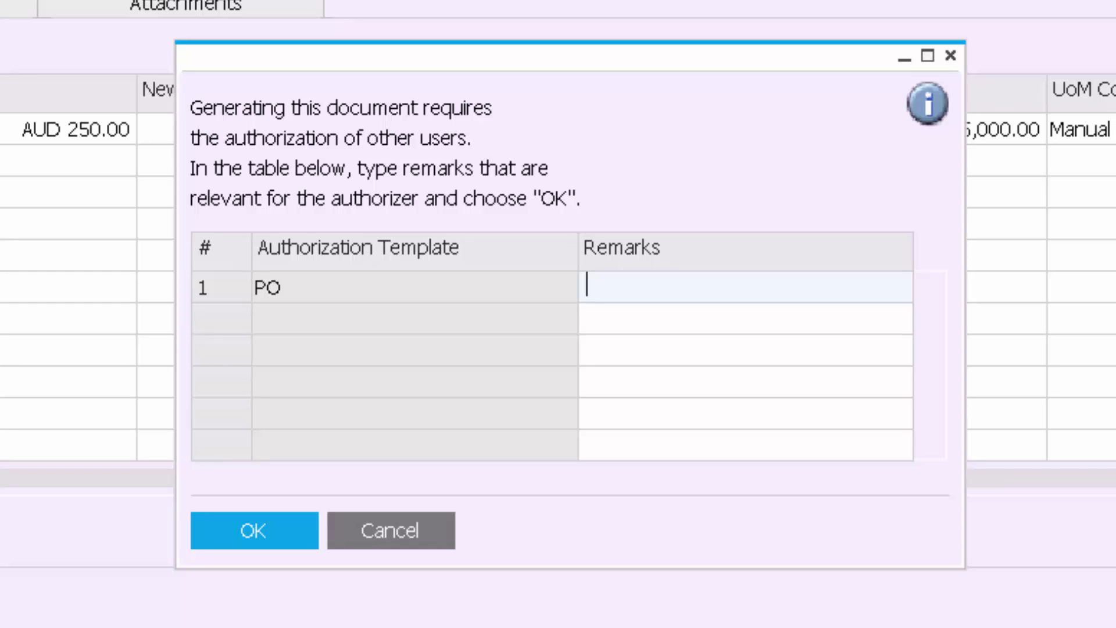
pyautogui.write('Please auth.')
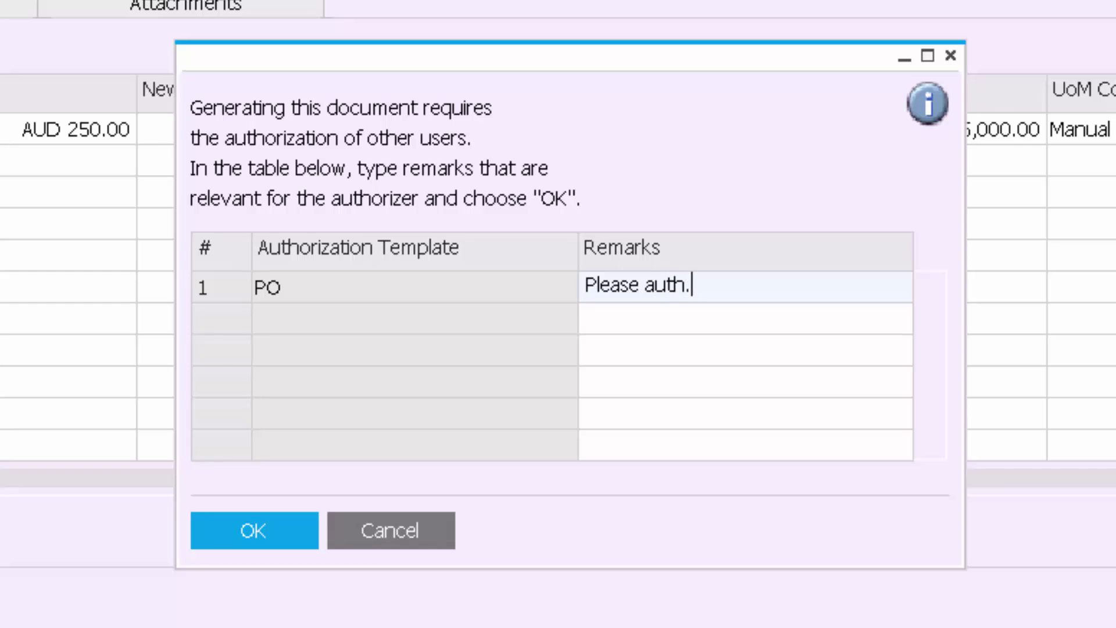
pyautogui.write(' per dicussion this m')
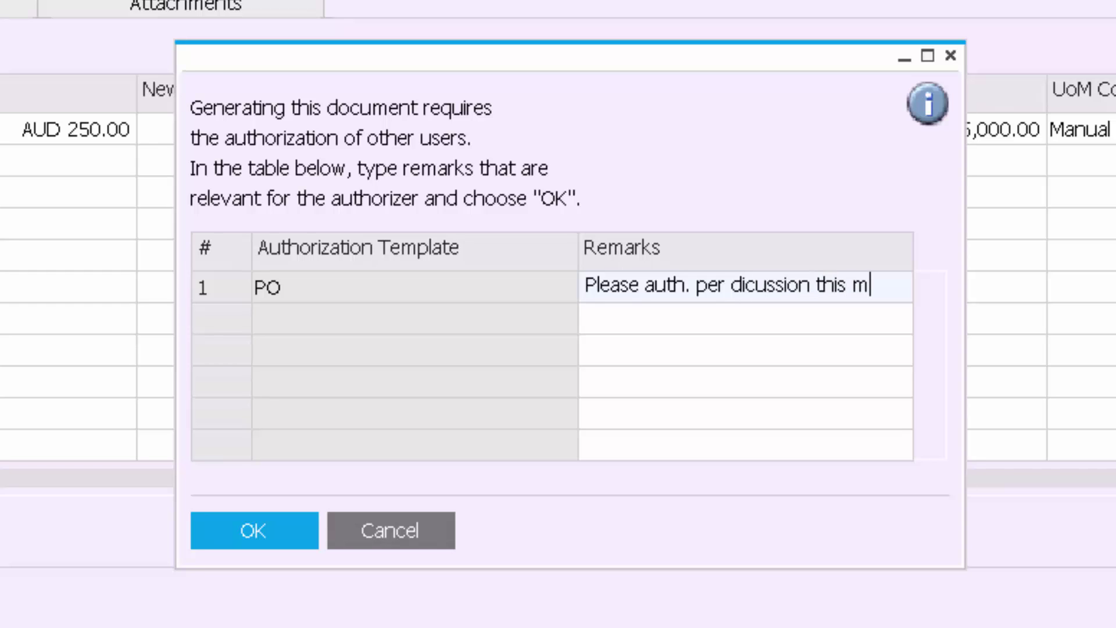
pyautogui.write('orning - ')
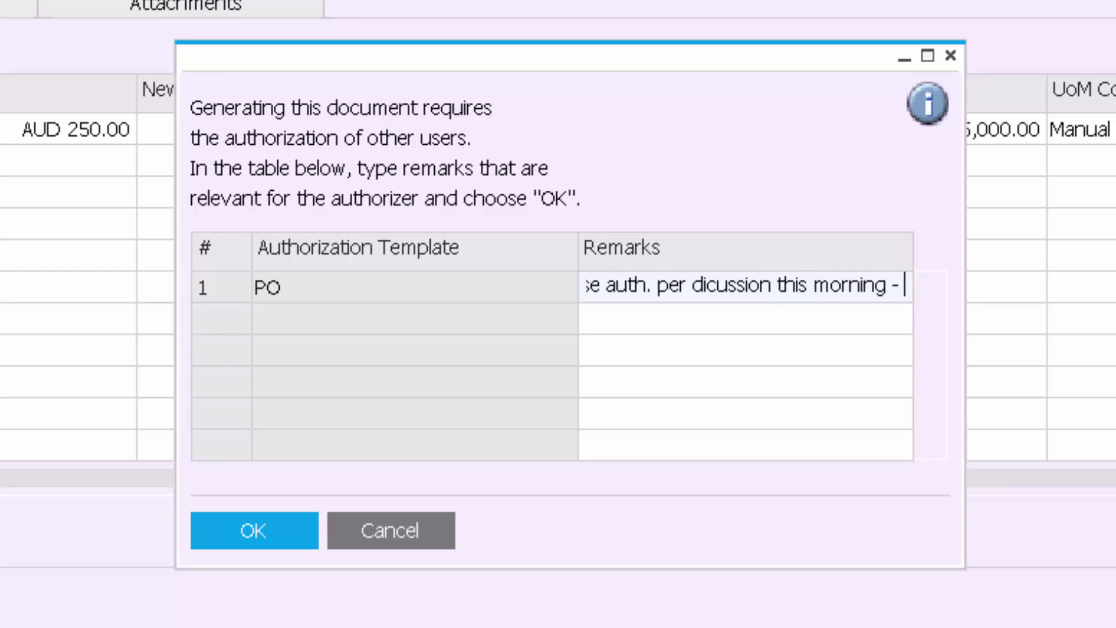
pyautogui.write('Smith STree')
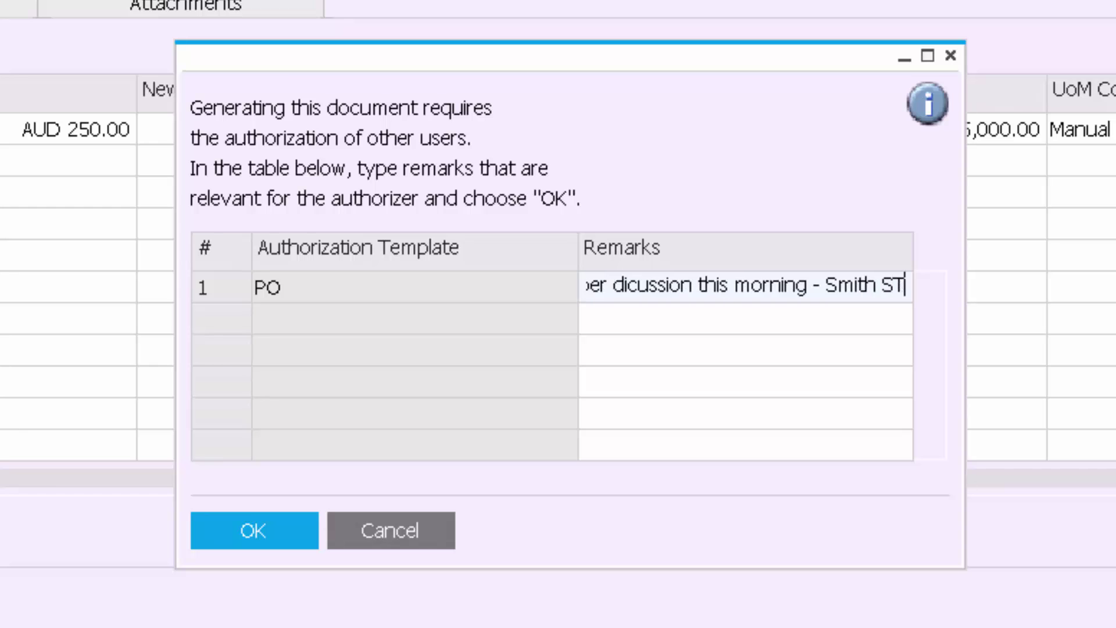
pyautogui.write('t Projec')
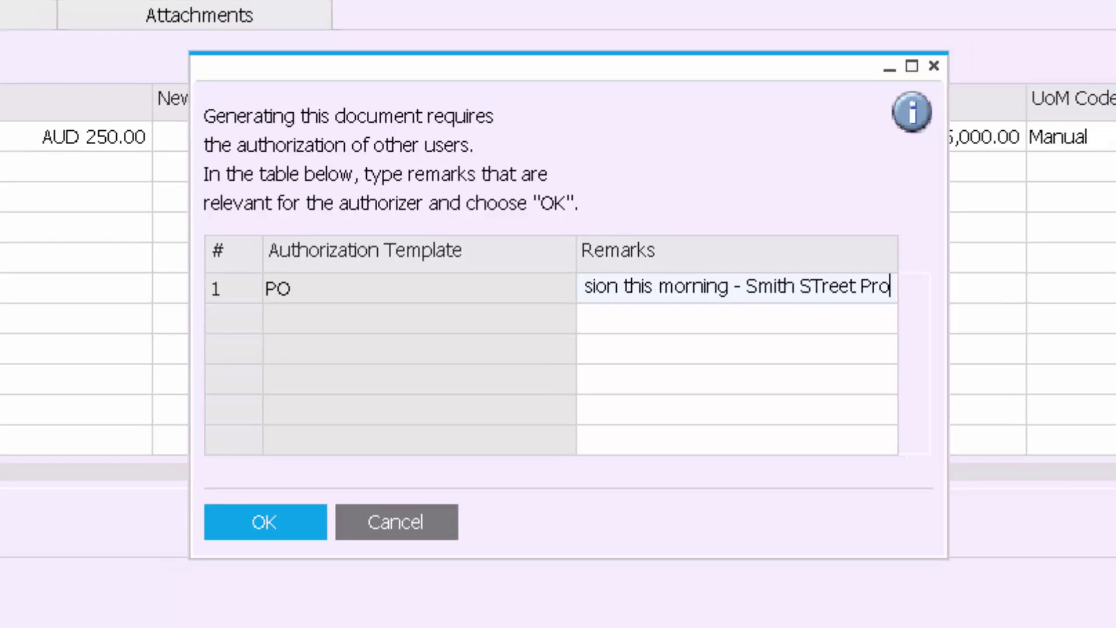
pyautogui.write('t')
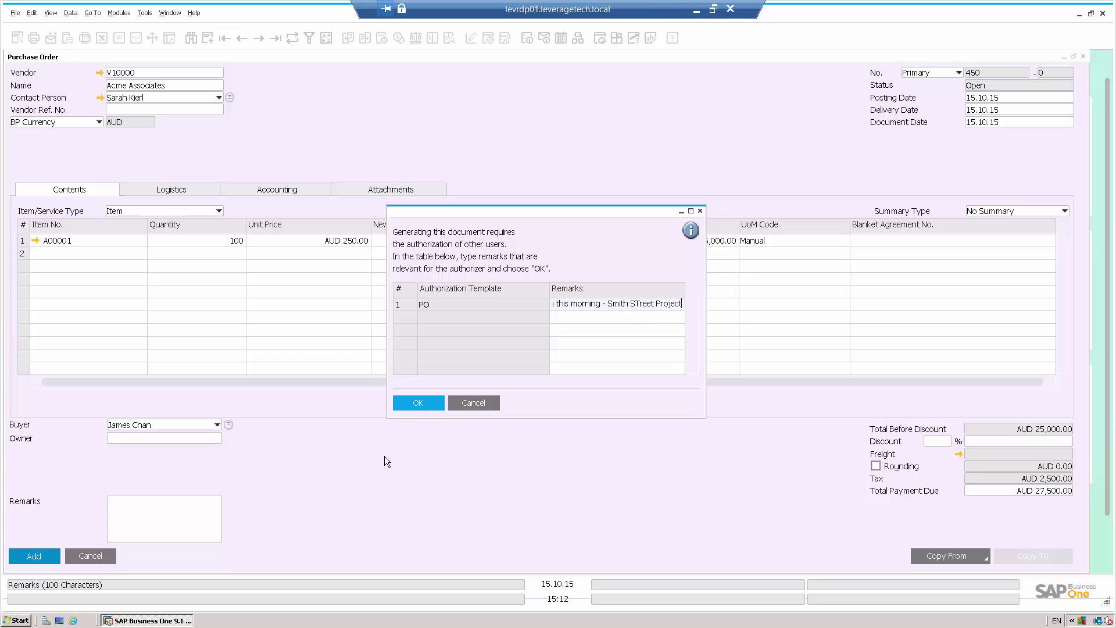
# Send the approval request, creating draft 12, and close the purchase order form
pyautogui.click(414, 401)
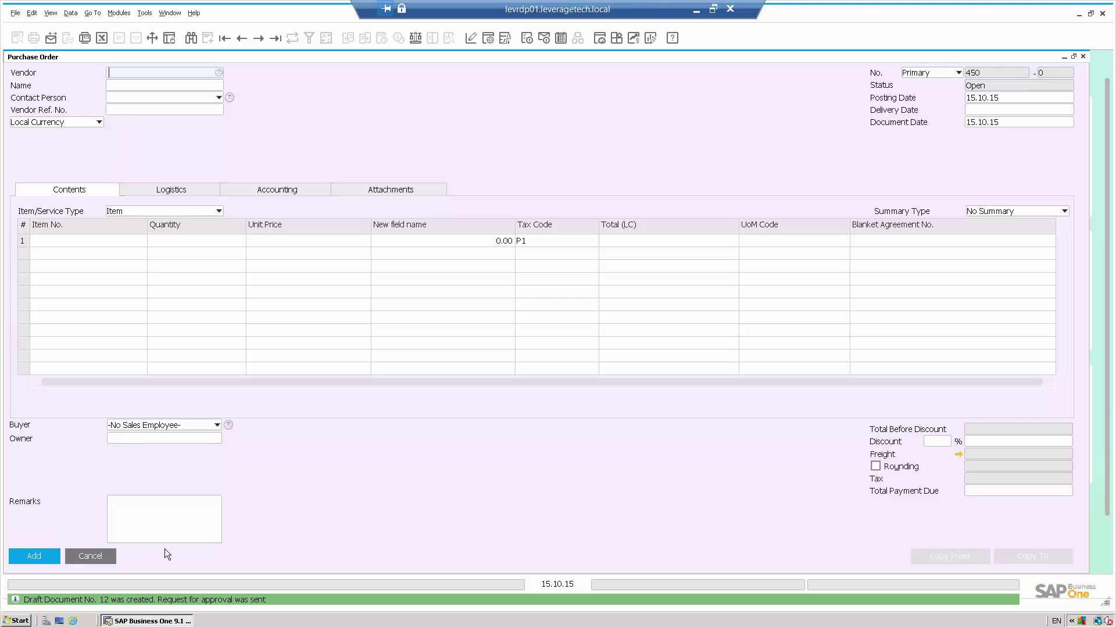
pyautogui.click(91, 556)
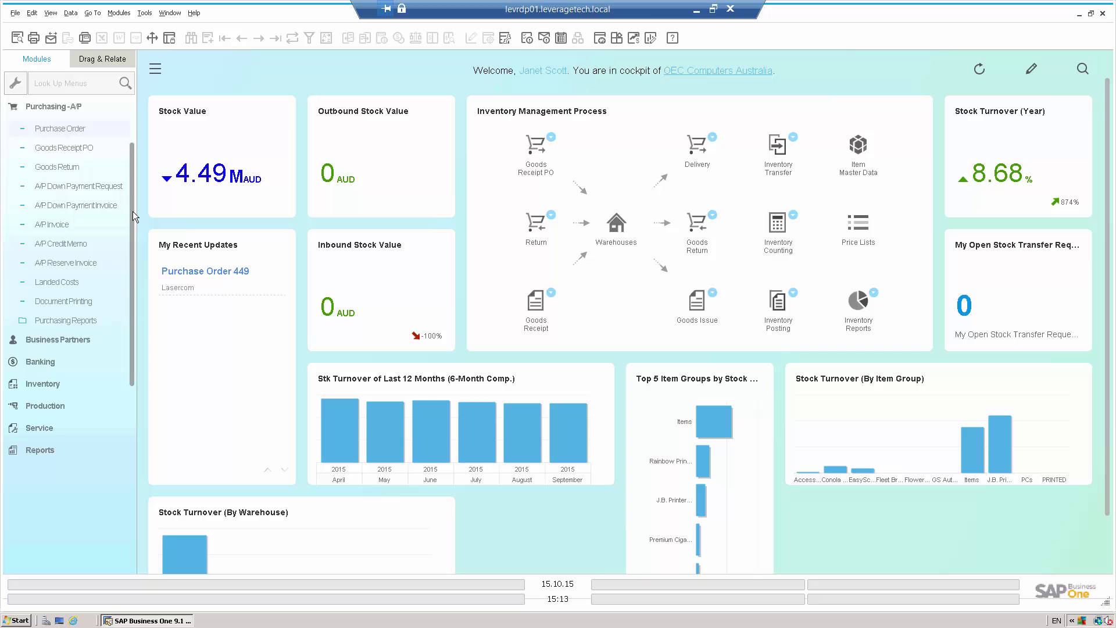
pyautogui.scroll(3, 78, 122)
# Log back into the company as the approver user with the account password
pyautogui.click(64, 106)
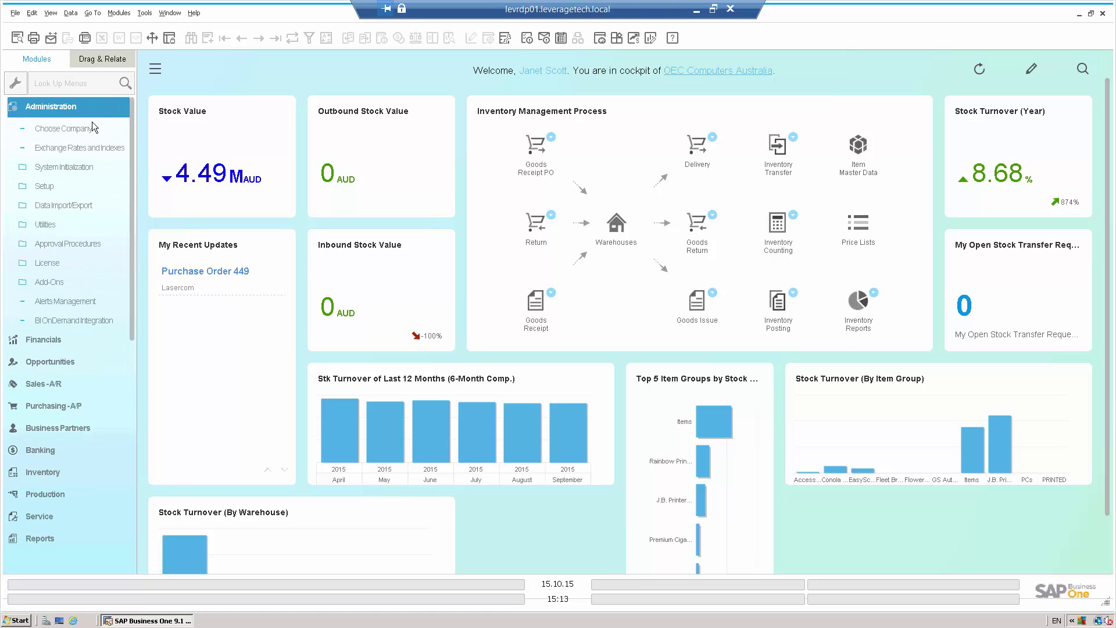
pyautogui.click(82, 129)
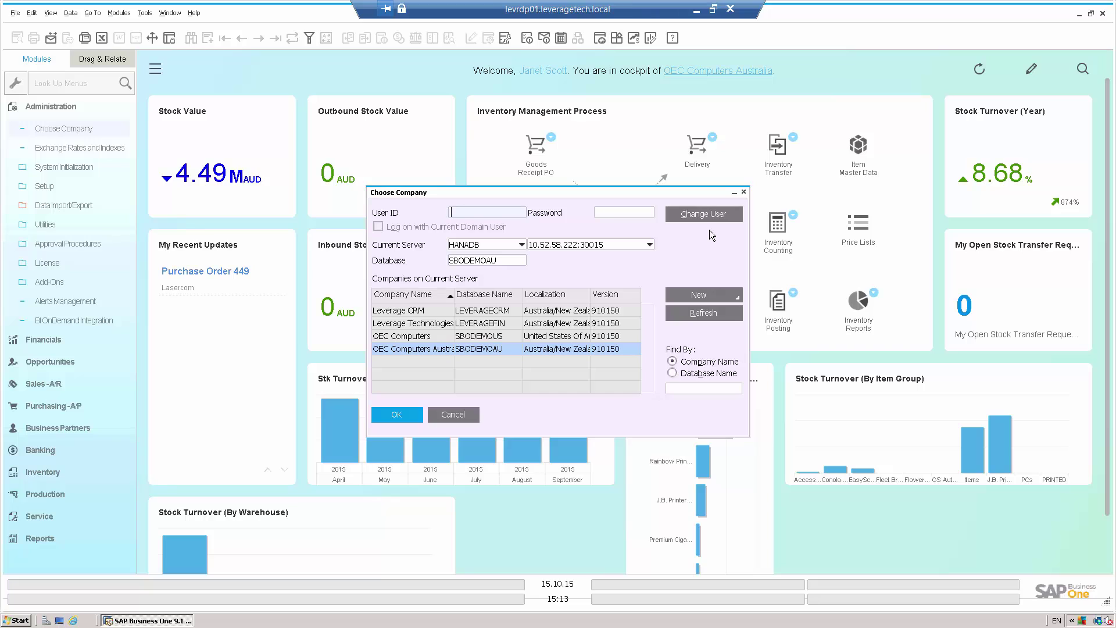
pyautogui.write('brett')
pyautogui.press('Tab')
pyautogui.write('••')
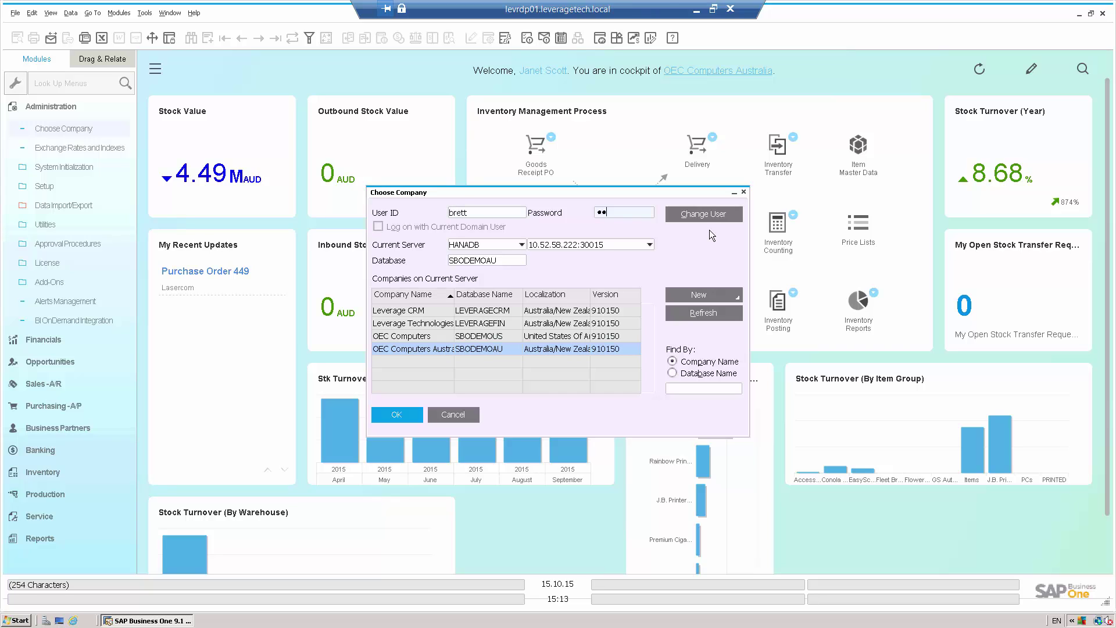
pyautogui.write('••')
pyautogui.press('Return')
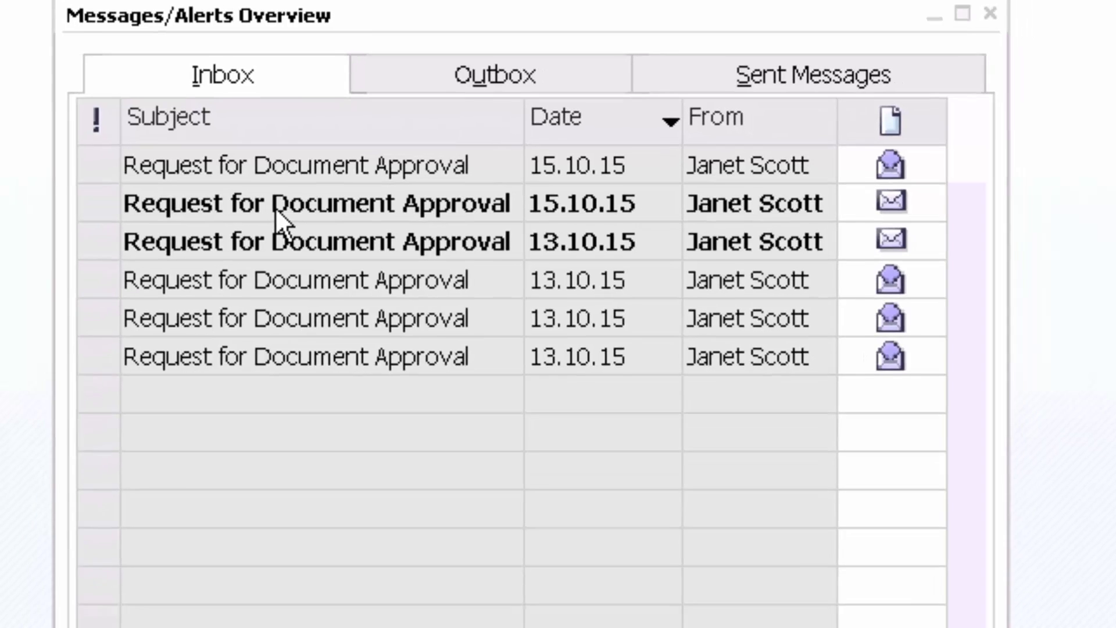
# Preview the newest Request for Document Approval message for the draft 450 purchase order
pyautogui.click(256, 220)
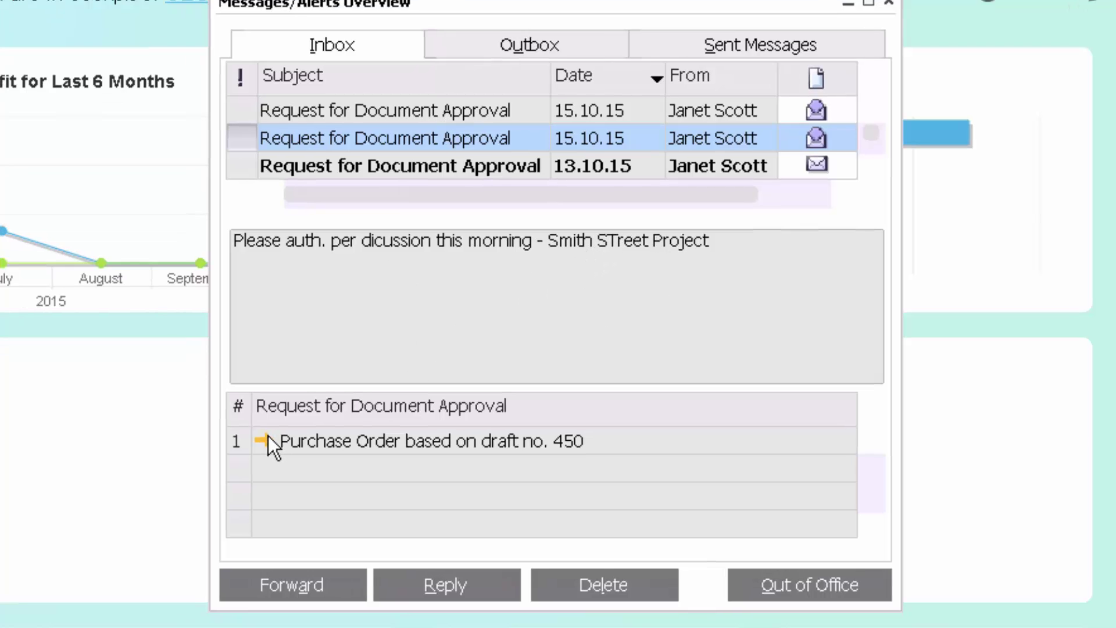
# Review draft 450, then set its decision to Approved with remark 'Thanks - capex 34453'
pyautogui.click(246, 448)
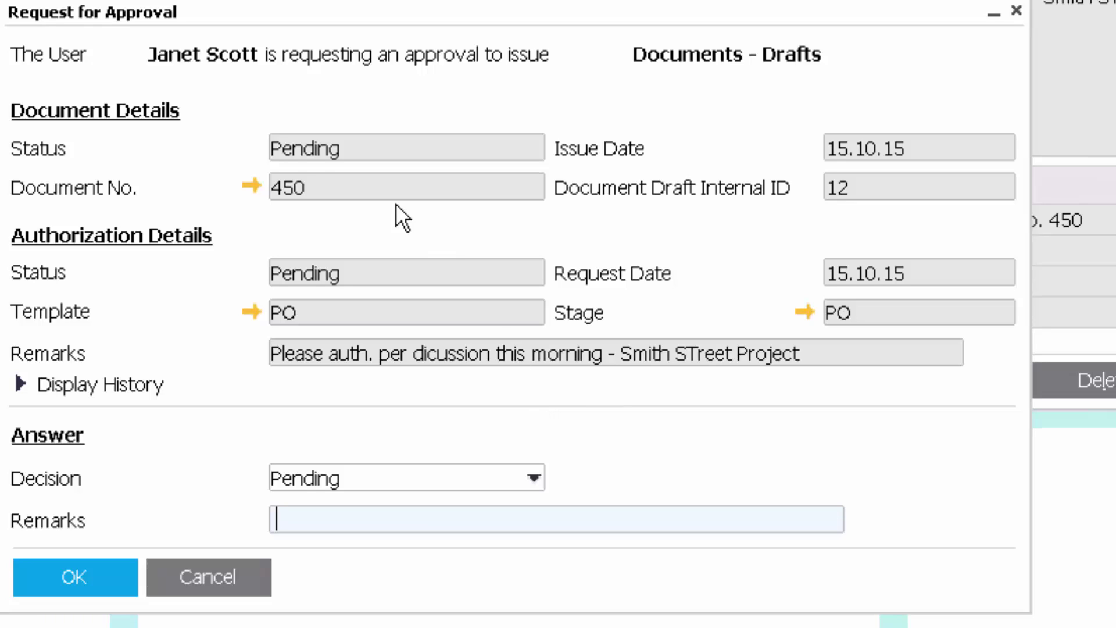
pyautogui.click(253, 185)
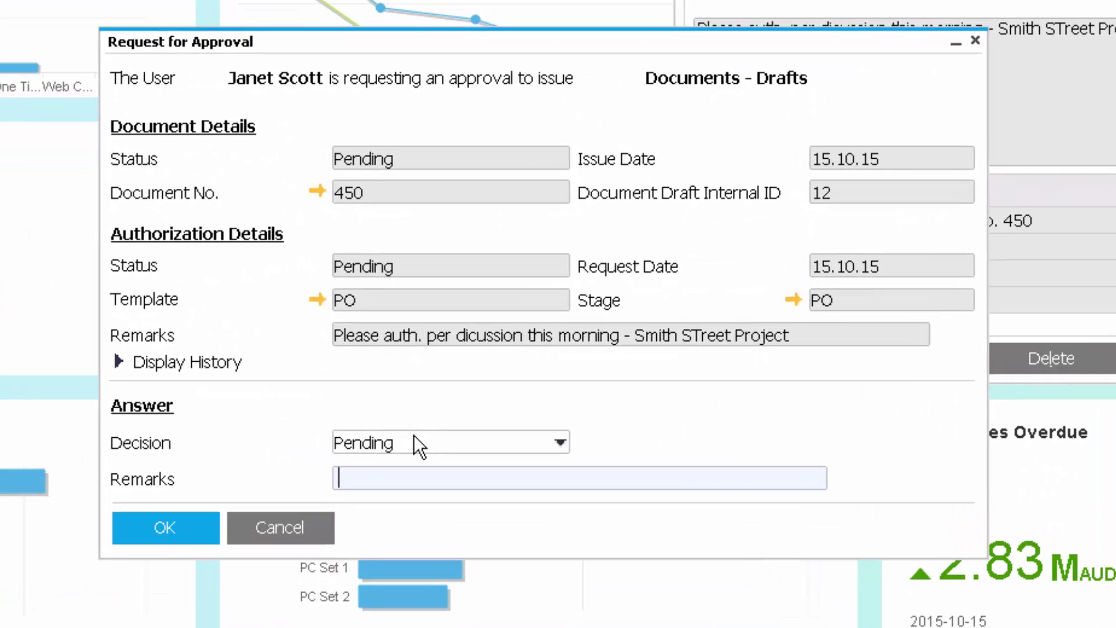
pyautogui.click(414, 439)
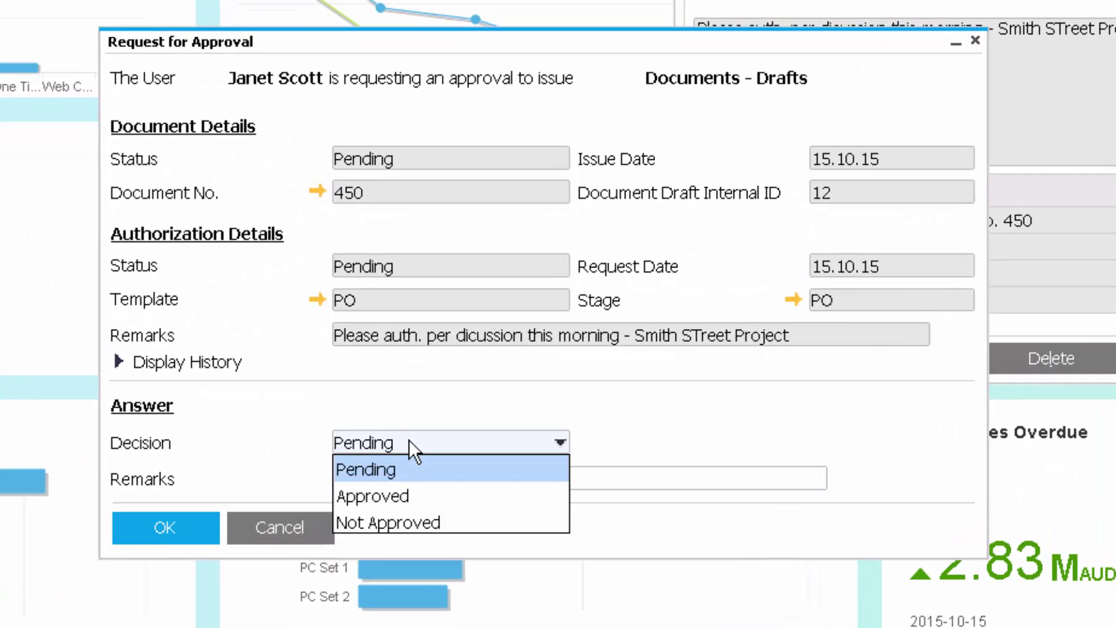
pyautogui.click(403, 497)
pyautogui.click(377, 473)
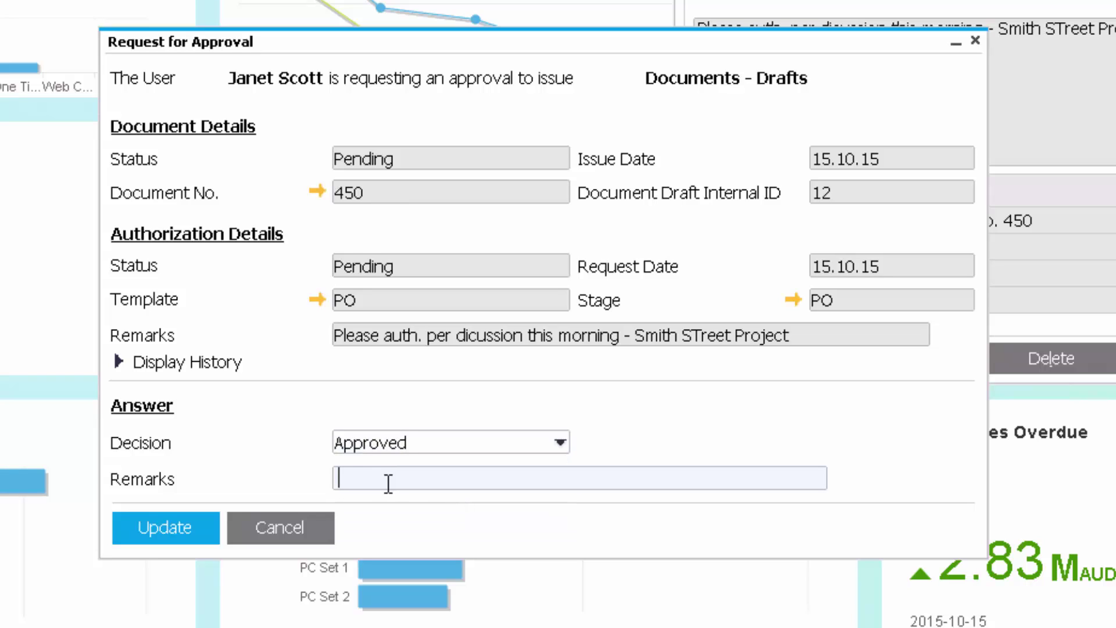
pyautogui.write('Thanks - capex 34453')
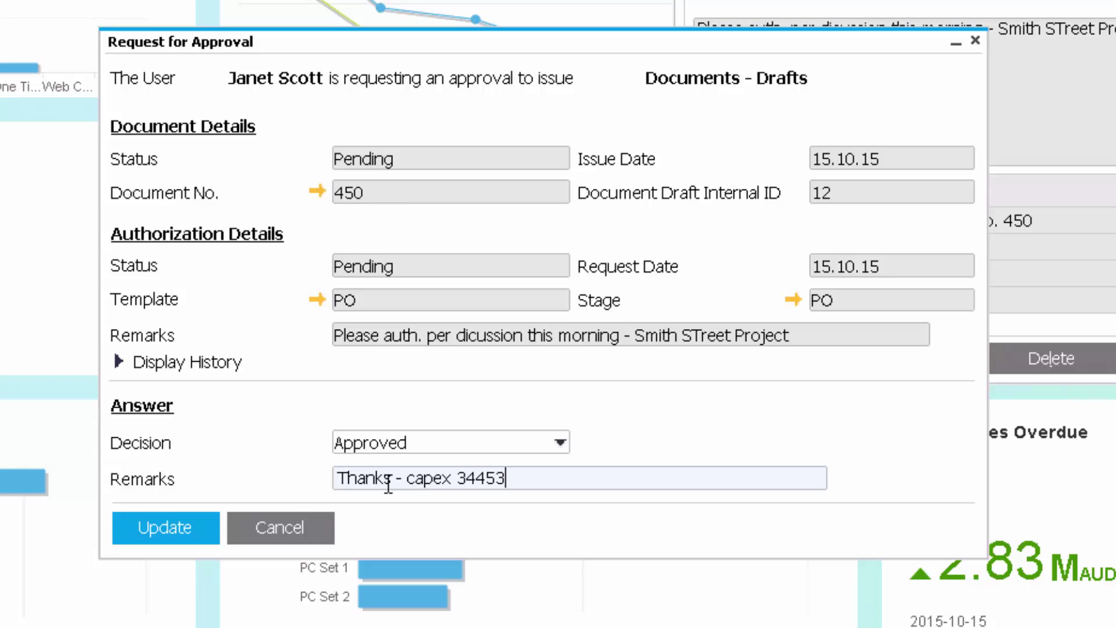
pyautogui.click(161, 529)
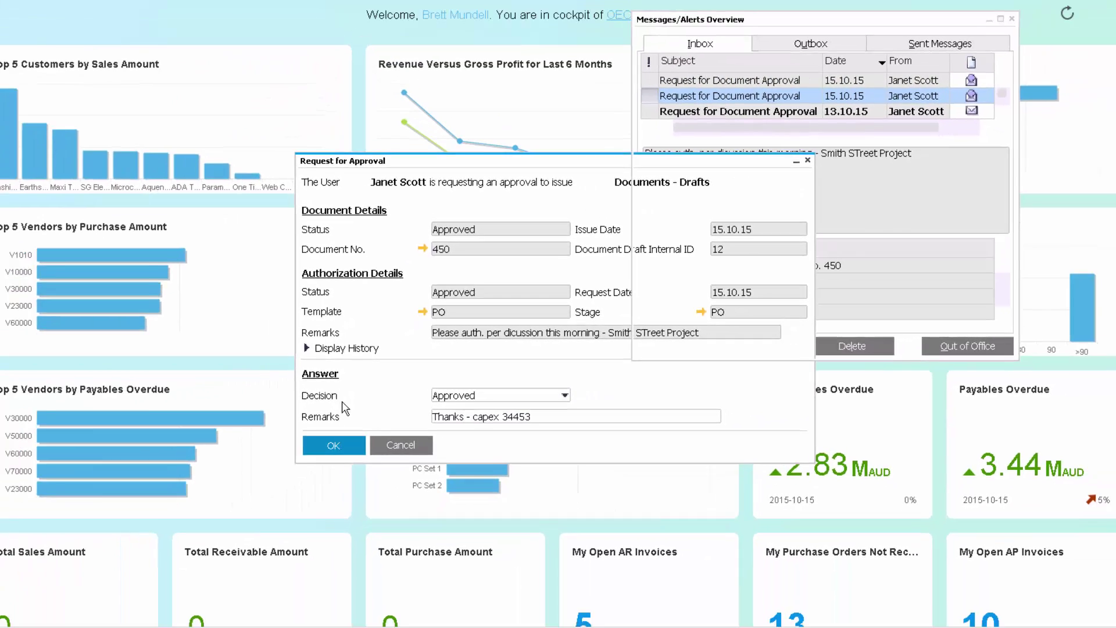
pyautogui.press('Return')
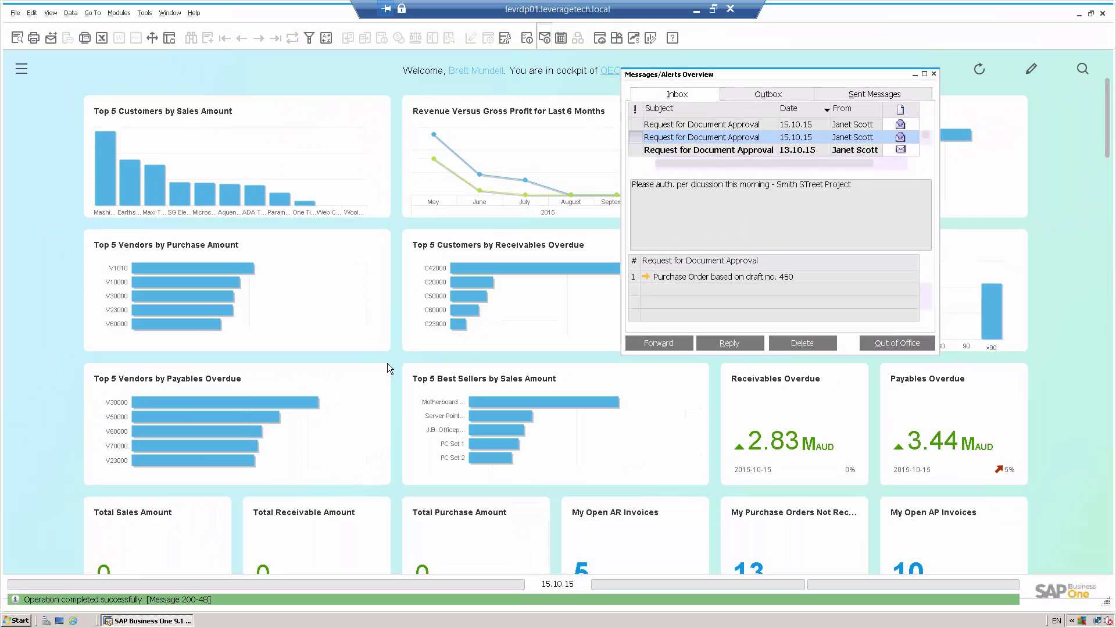
# Close the Messages/Alerts Overview and expand Administration > Approval Procedures
pyautogui.click(934, 75)
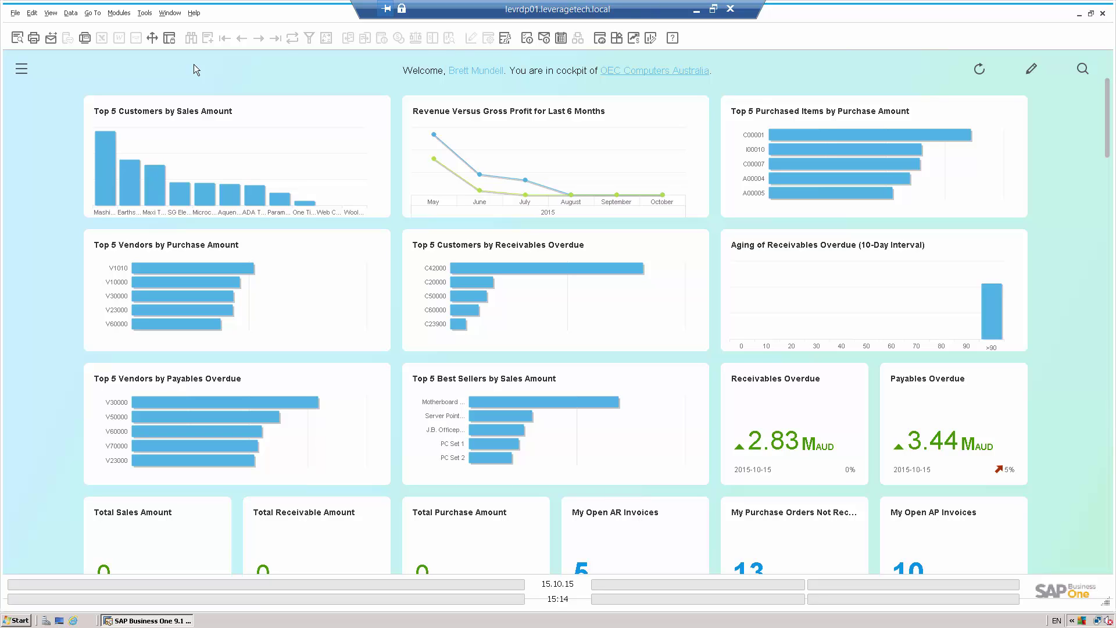
pyautogui.click(21, 68)
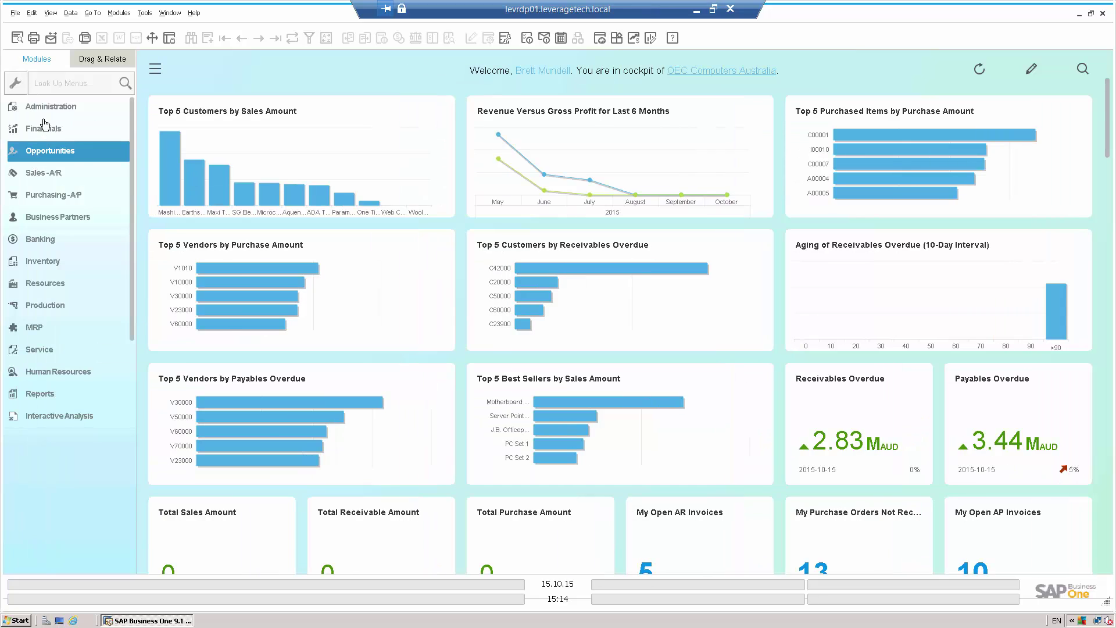
pyautogui.click(45, 108)
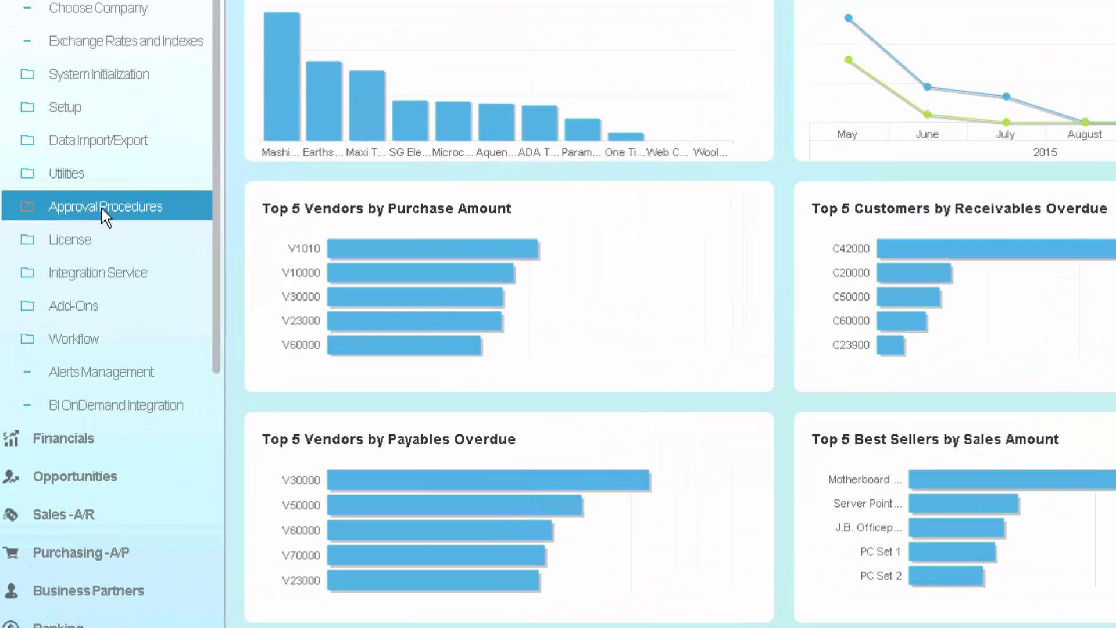
pyautogui.click(65, 244)
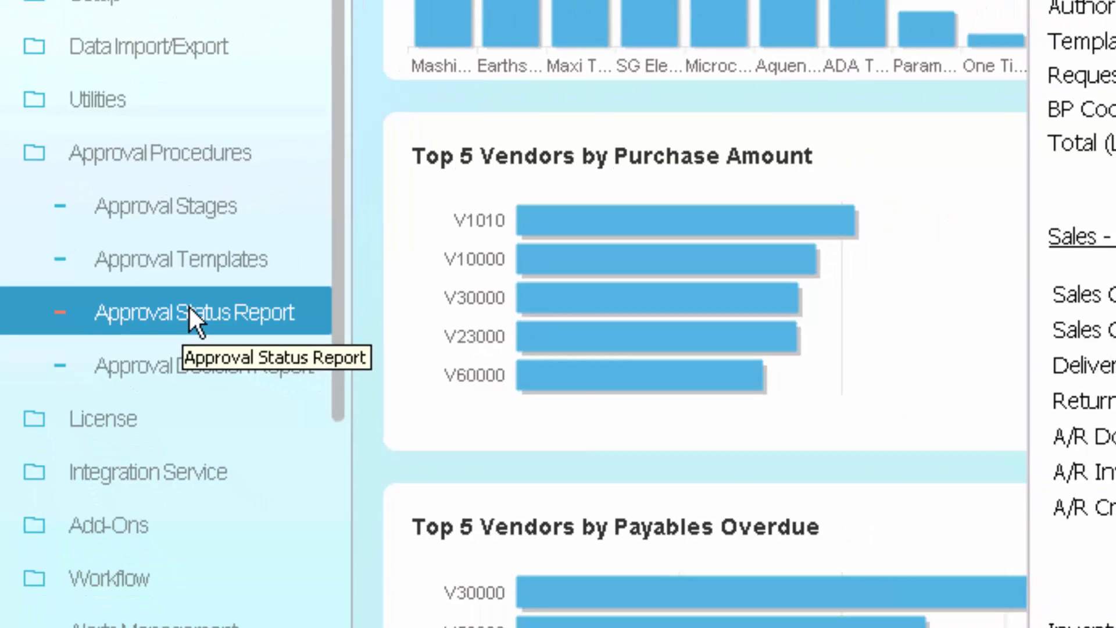
# Open and cancel the Approval Status Report and Approval Decision Report criteria
pyautogui.click(224, 317)
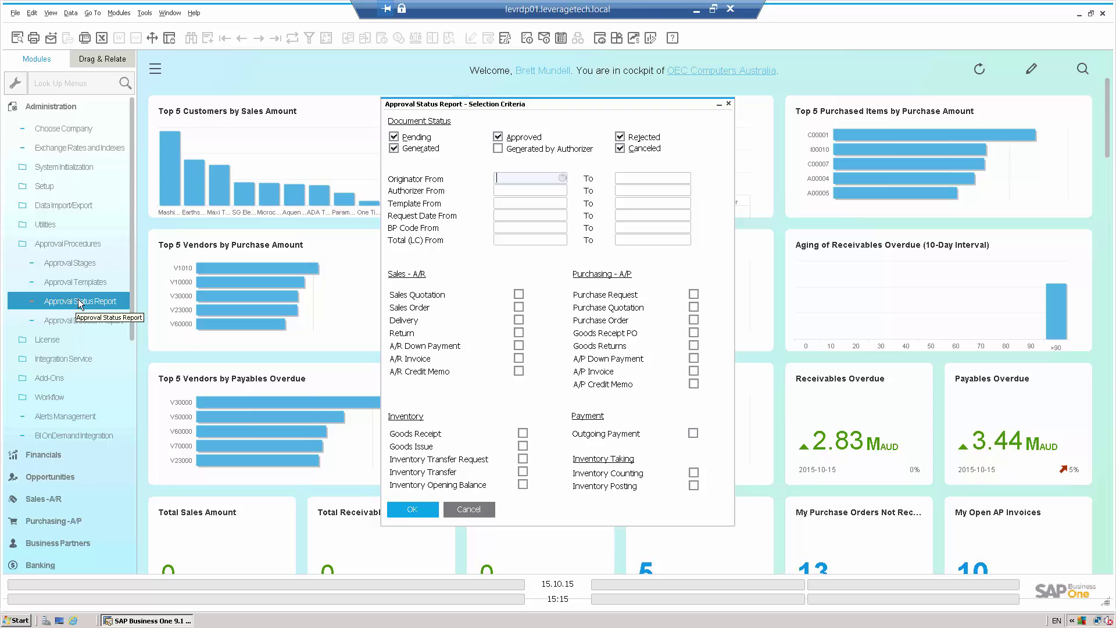
pyautogui.click(467, 508)
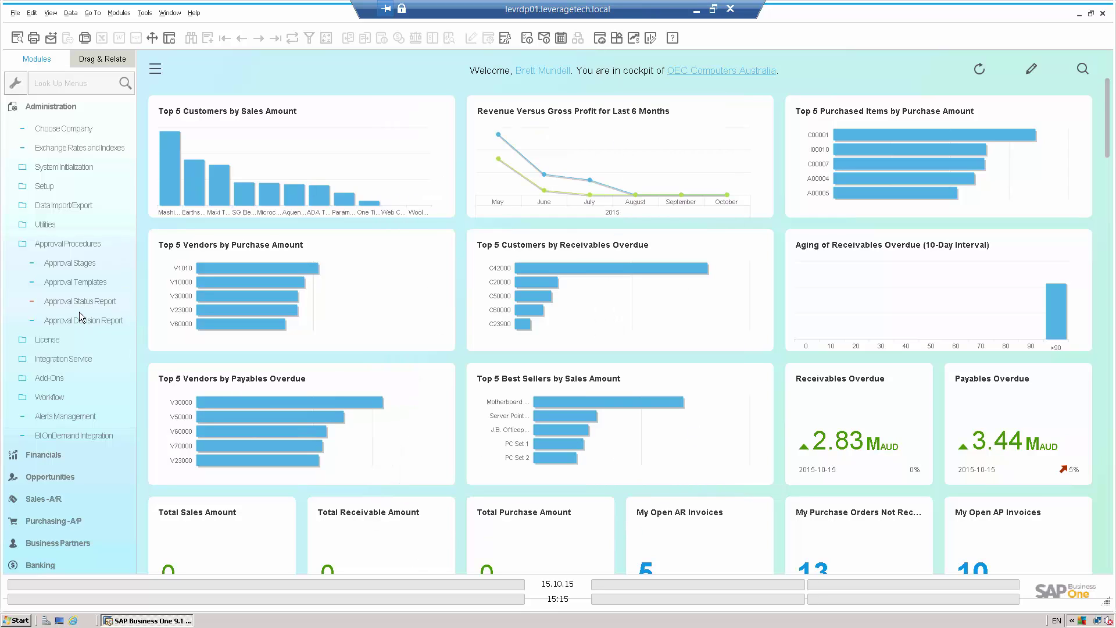
pyautogui.click(96, 322)
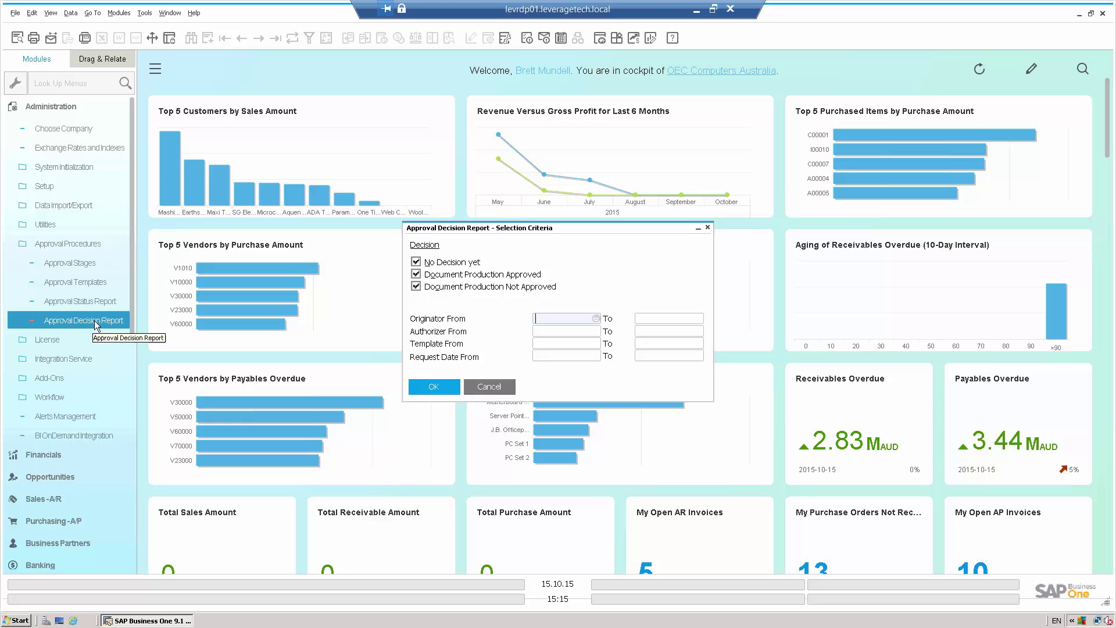
pyautogui.click(489, 388)
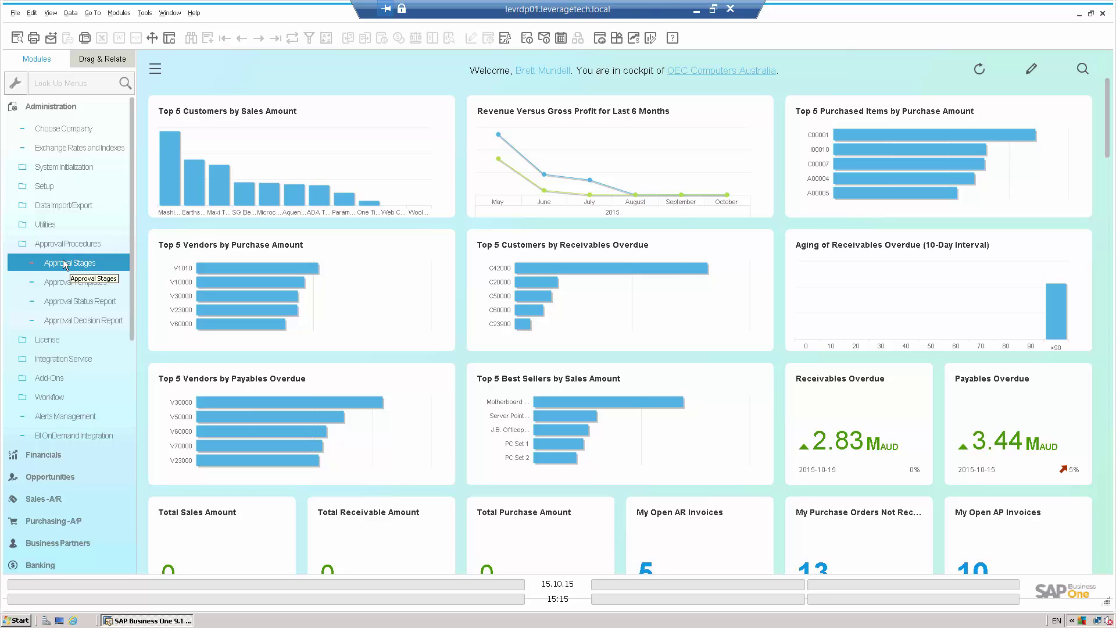
# Review the PO approval stage in Approval Stages, then cancel without changes
pyautogui.click(68, 263)
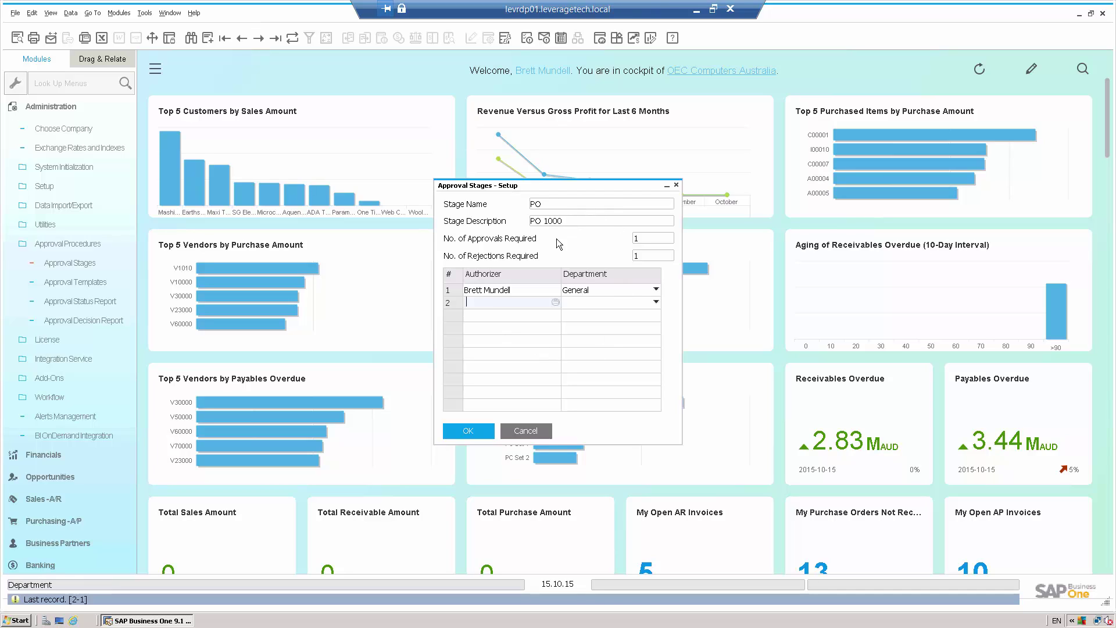
pyautogui.click(527, 431)
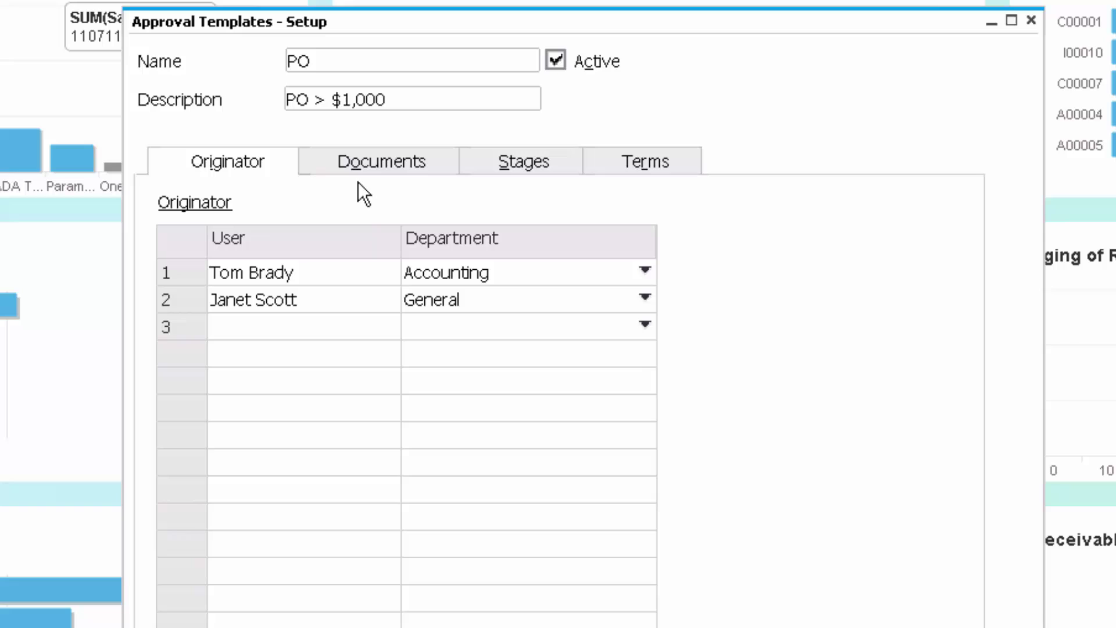
# Inspect the PO template's Documents, Stages and Terms tabs, cancel it, and collapse Administration
pyautogui.click(376, 165)
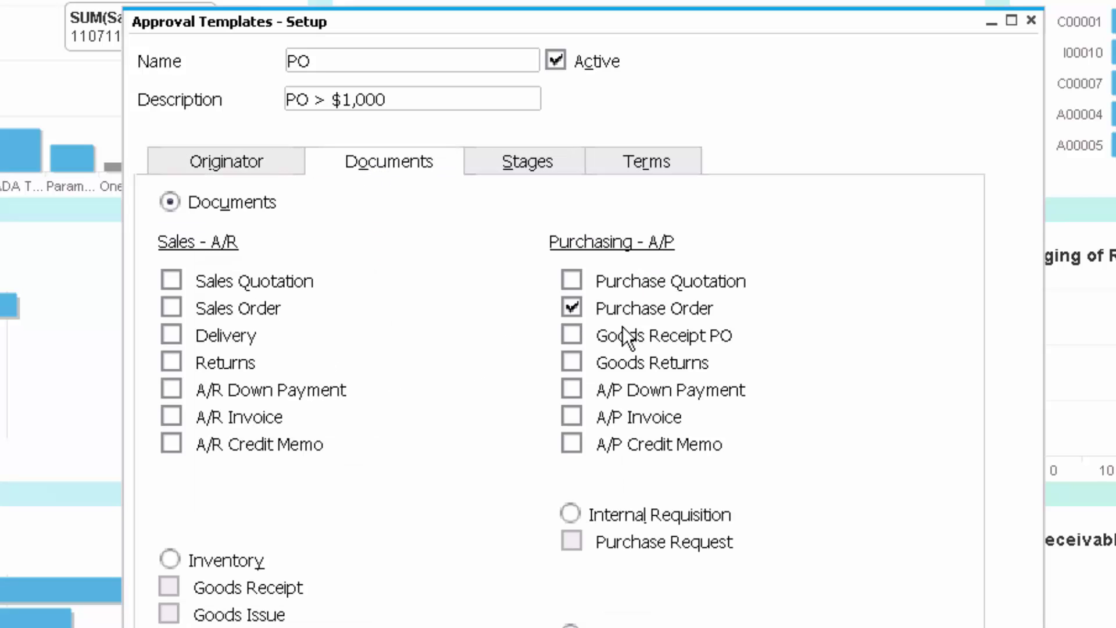
pyautogui.click(540, 167)
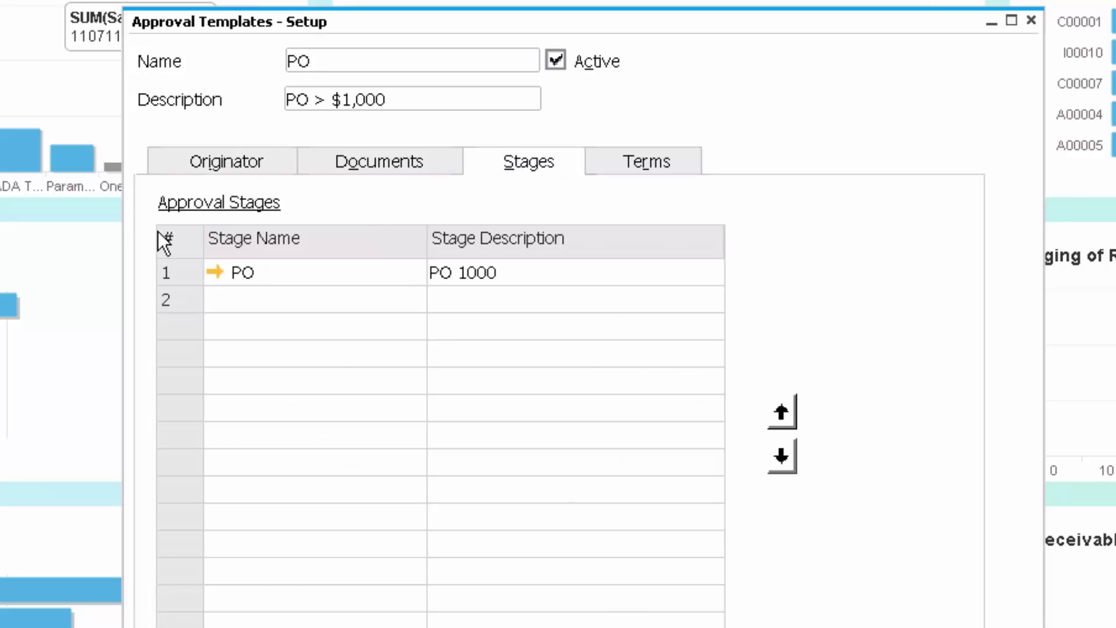
pyautogui.click(619, 164)
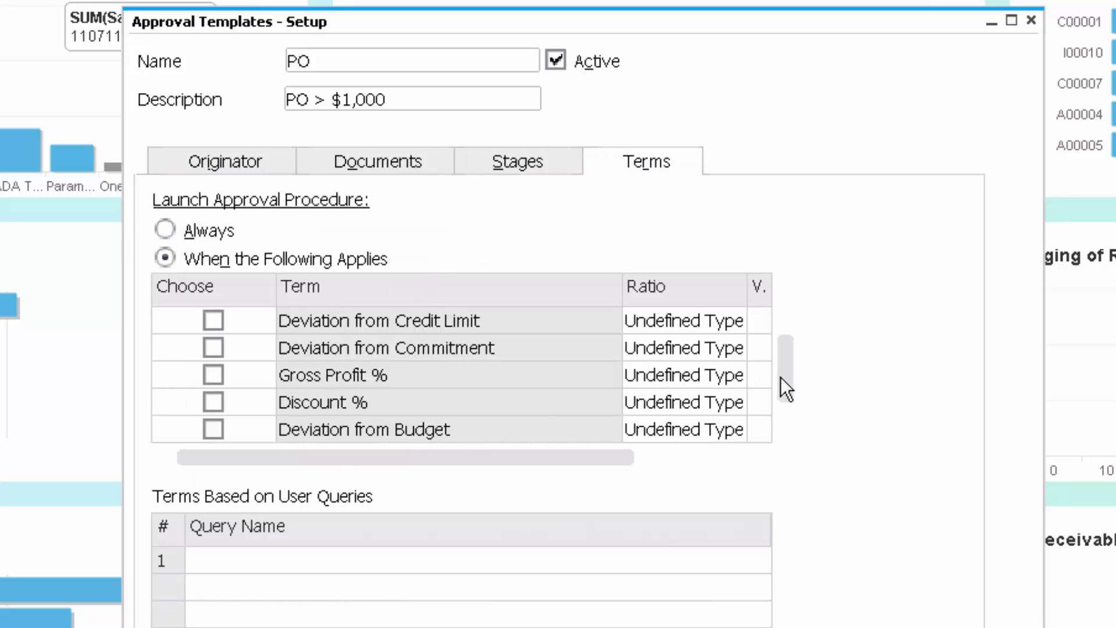
pyautogui.moveTo(785, 386); pyautogui.dragTo(792, 454)
pyautogui.moveTo(397, 449); pyautogui.dragTo(747, 455)
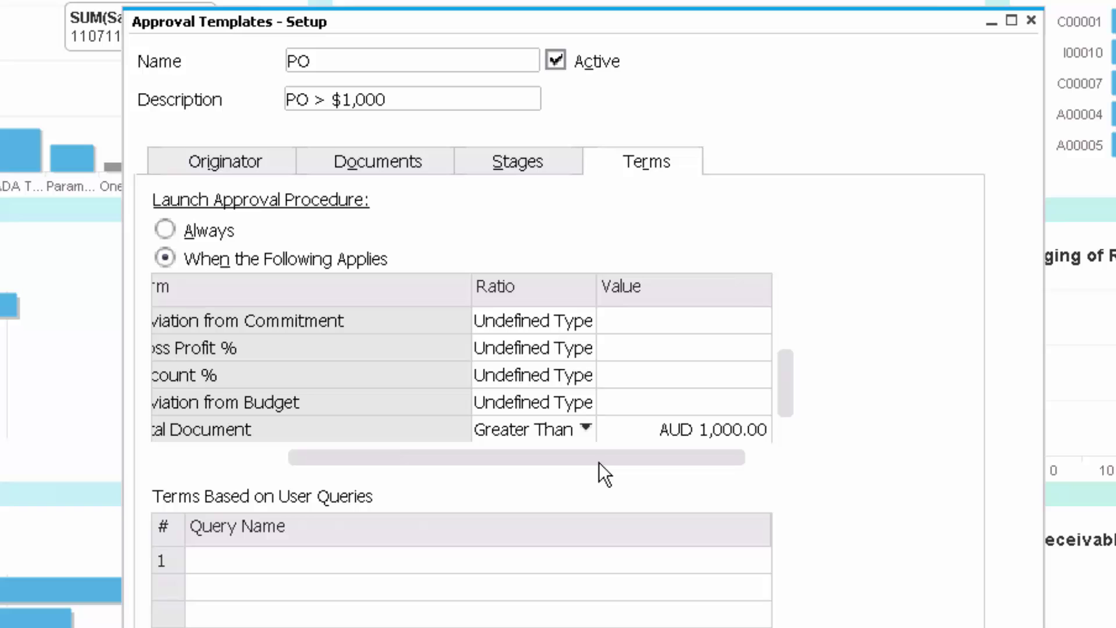
pyautogui.click(396, 163)
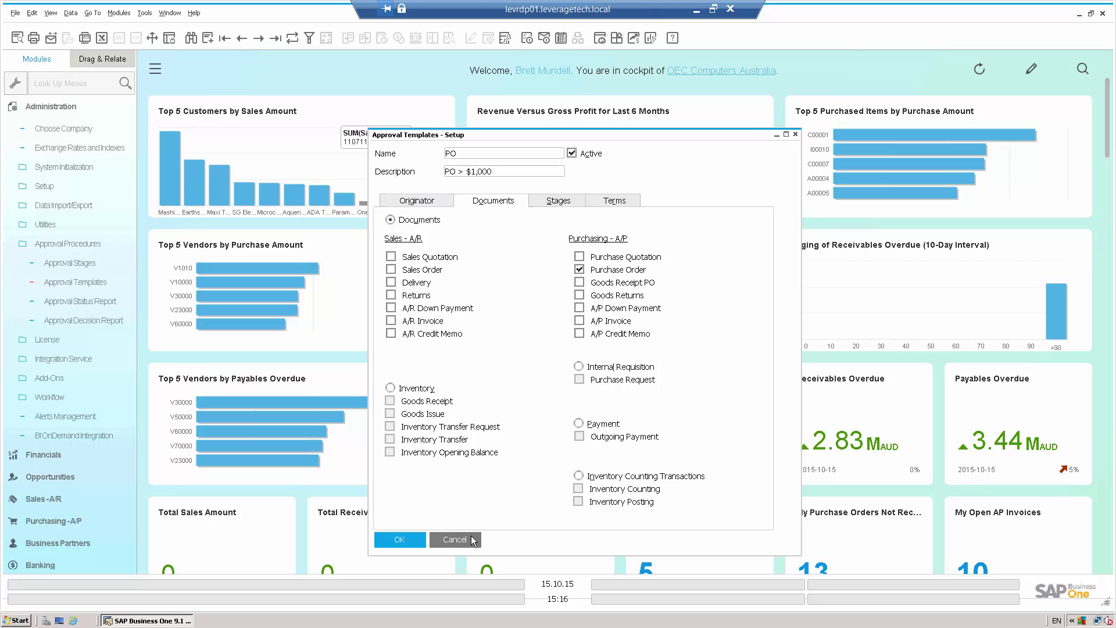
pyautogui.click(470, 539)
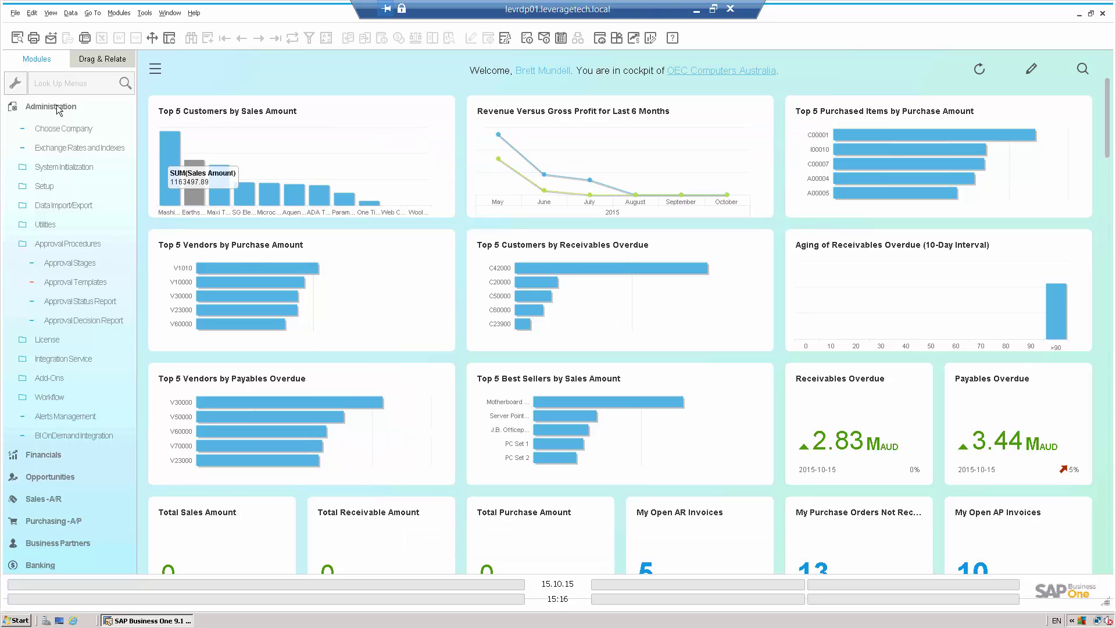
pyautogui.click(87, 109)
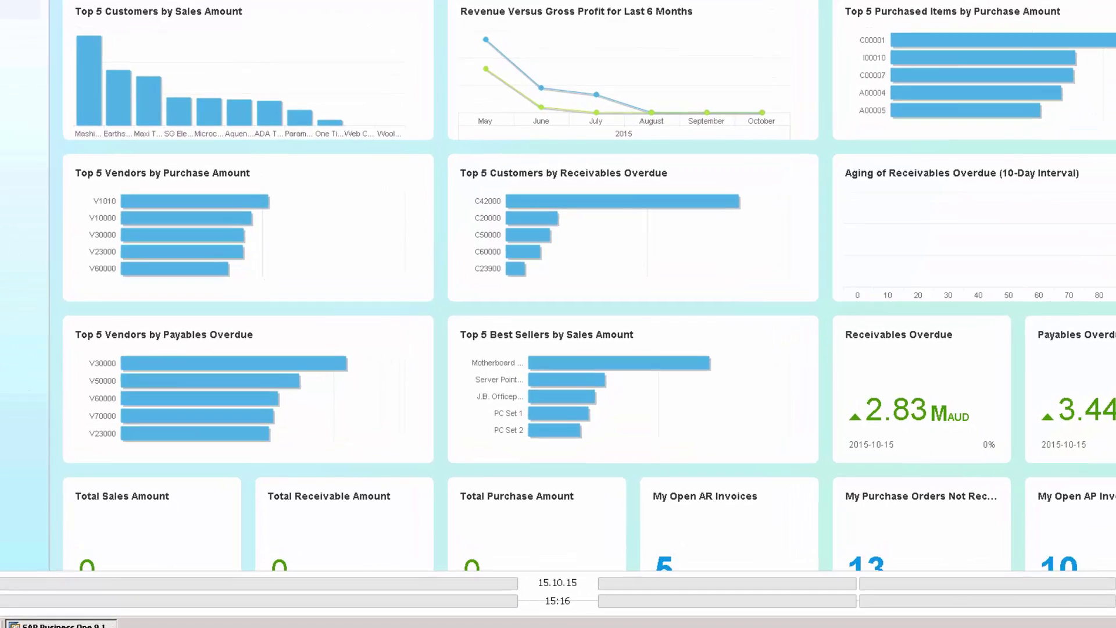
# Read the Draft #391 approval reminder email, scrolling through its items and $3093.75 total
pyautogui.click(697, 9)
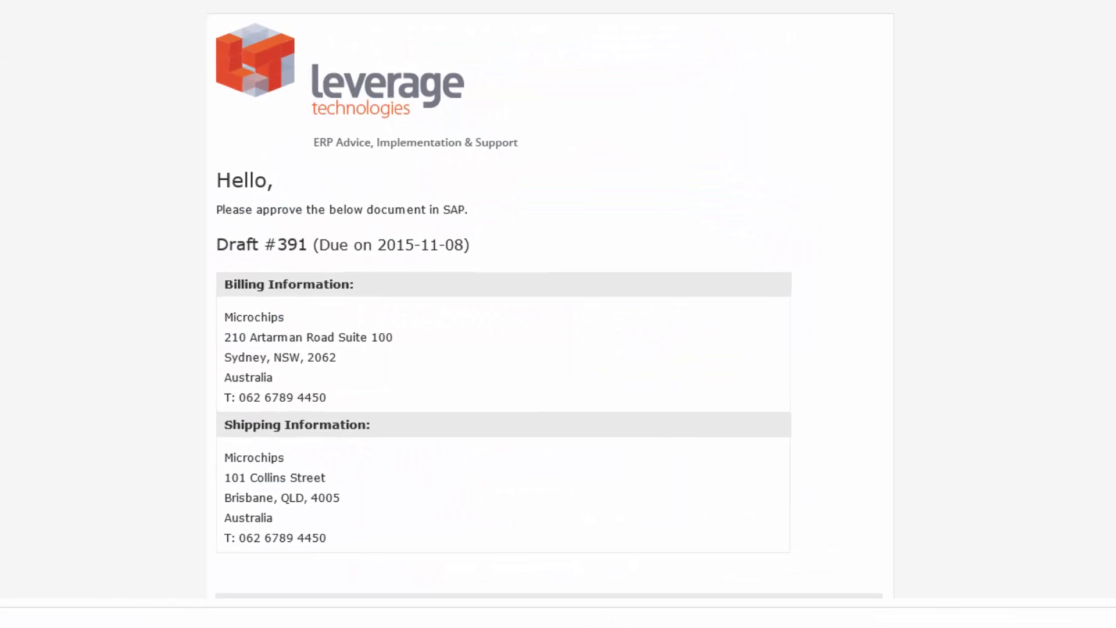
pyautogui.scroll(-2, 550, 304)
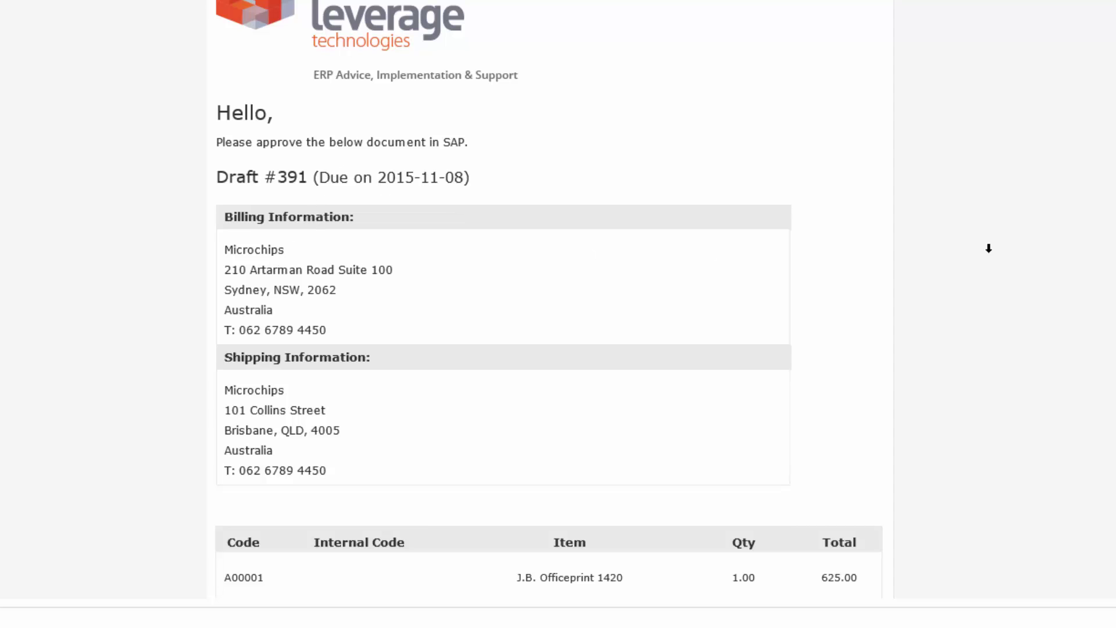
pyautogui.scroll(-3, 549, 291)
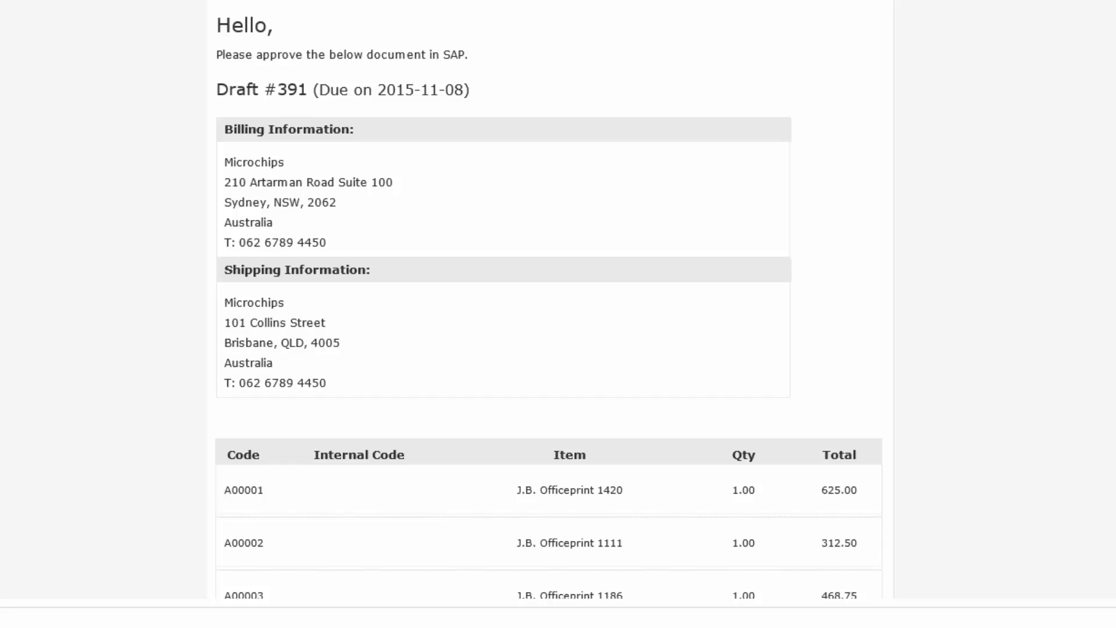
pyautogui.scroll(-4, 549, 314)
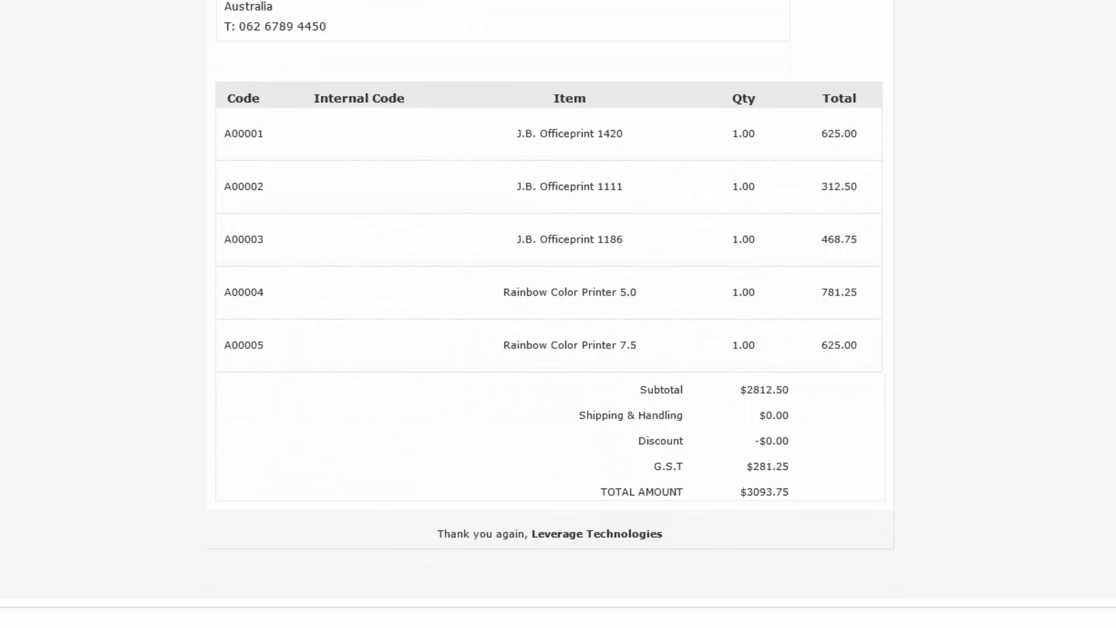
pyautogui.scroll(8, 549, 296)
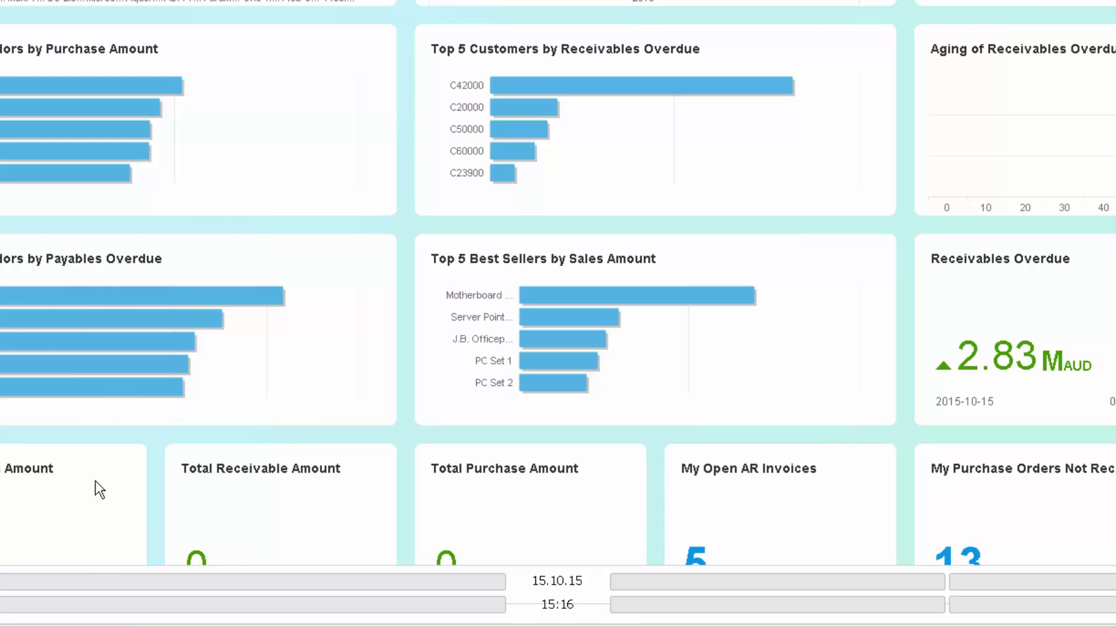
# Return to the SAP Business One cockpit showing Receivables and Payables Overdue
pyautogui.moveTo(146, 324)
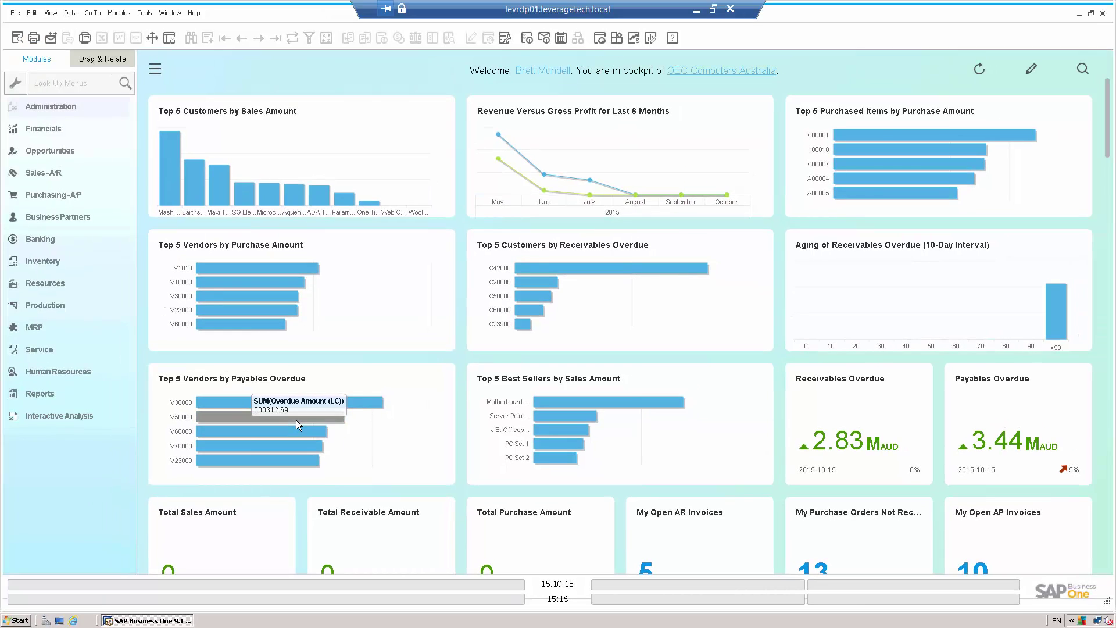